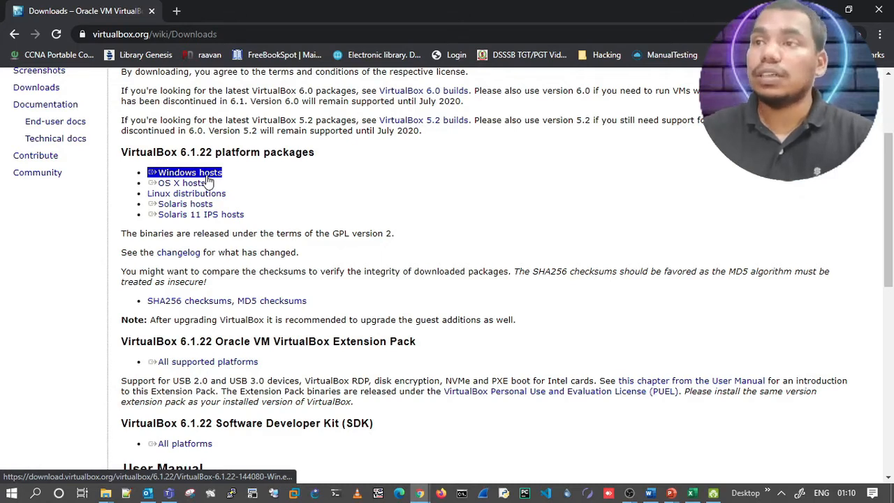
Download the VirtualBox 6.1.22 platform package for Windows hosts and the matching Extension Pack for all supported platforms.
triple_click(196, 183)
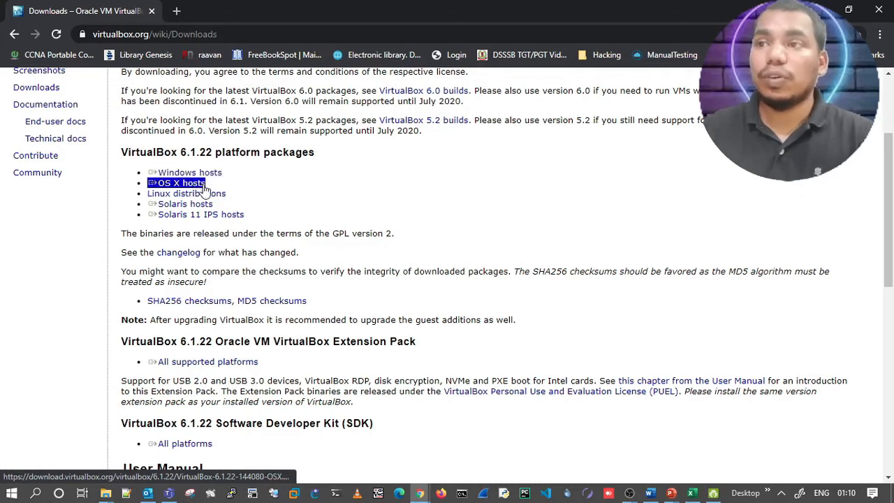
triple_click(198, 186)
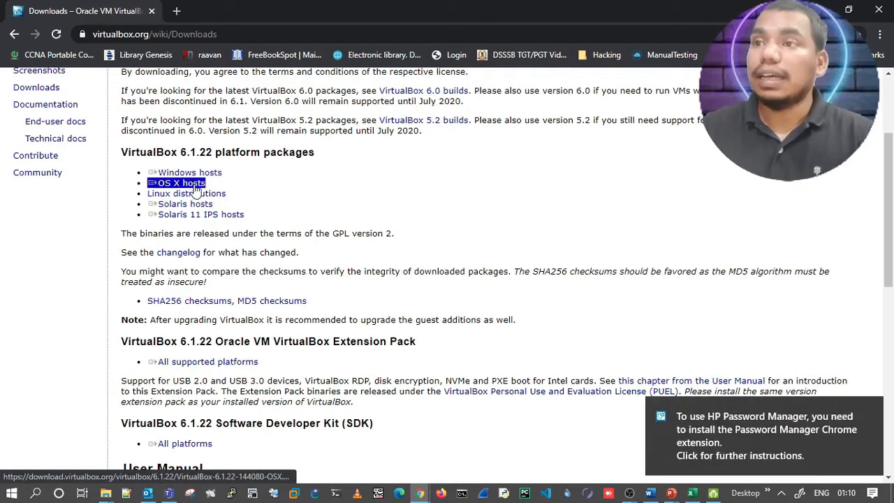
triple_click(194, 195)
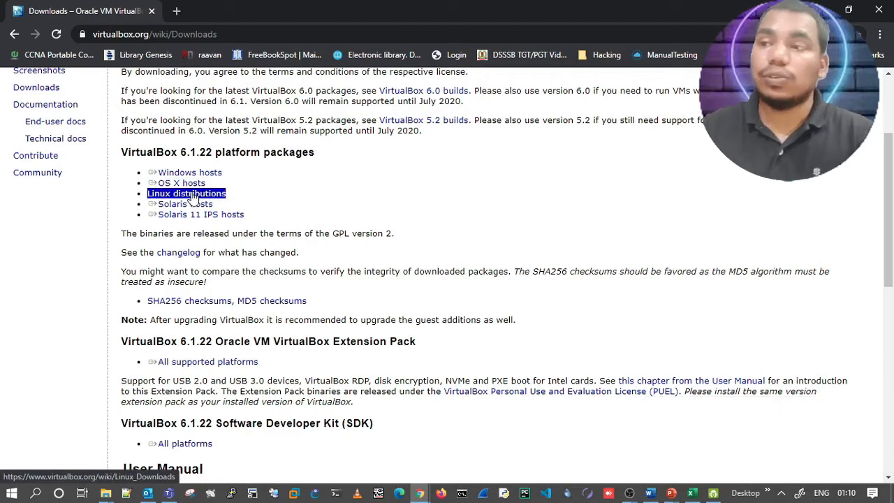
left_click(244, 192)
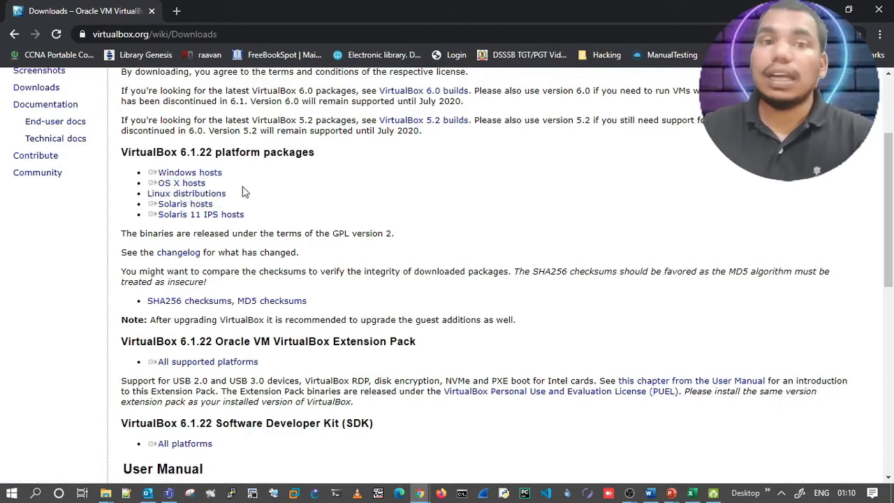
triple_click(221, 178)
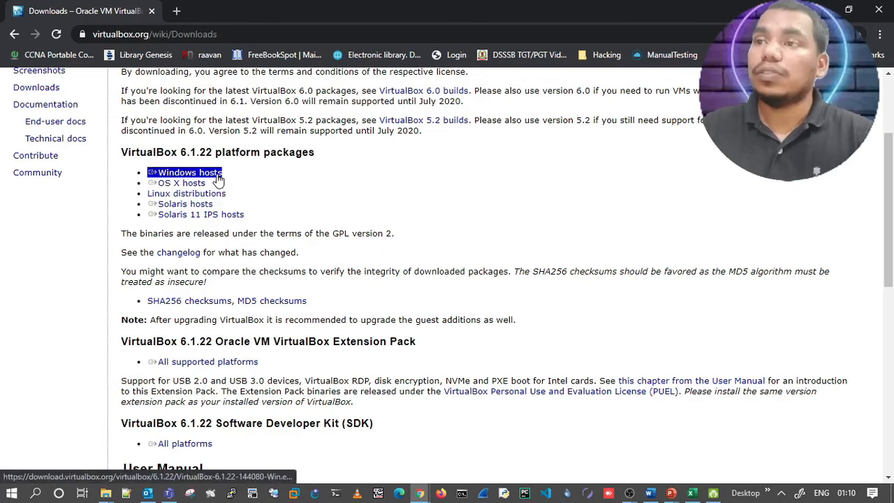
left_click(218, 179)
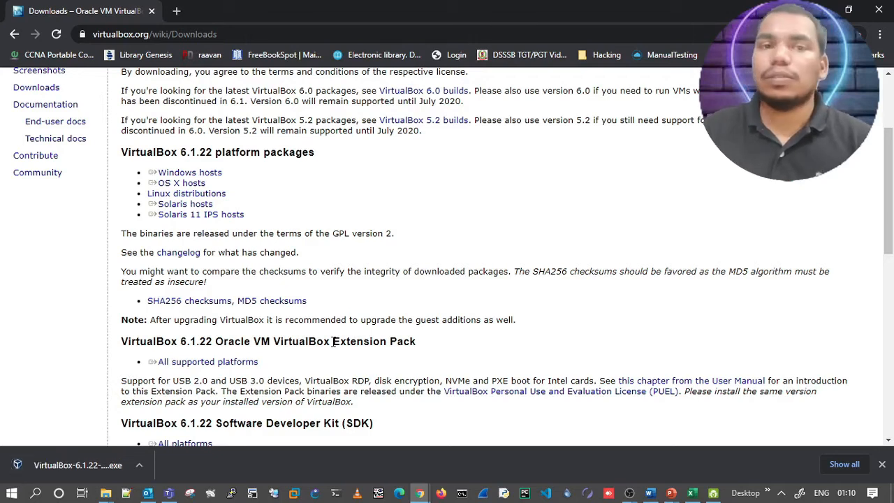
triple_click(211, 368)
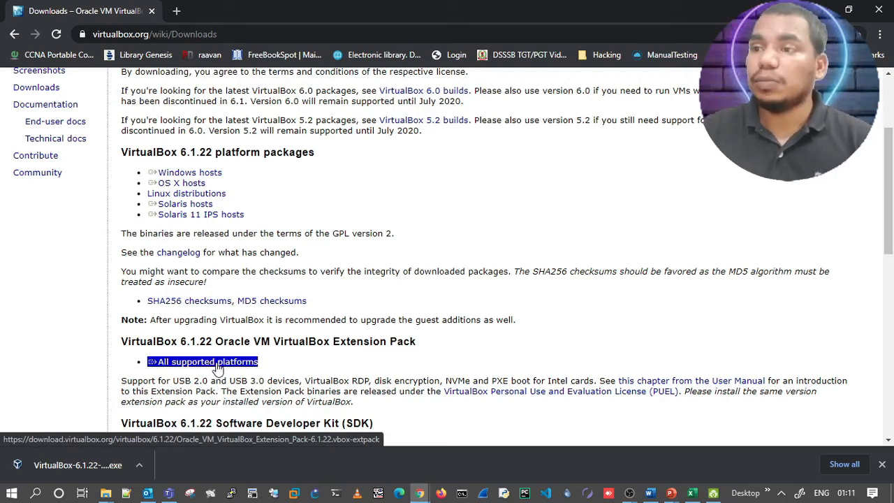
left_click(207, 362)
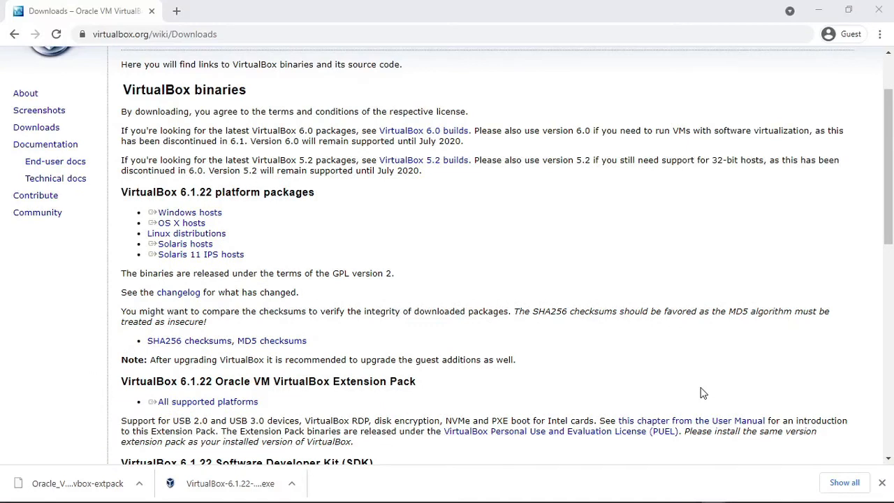
Run the downloaded VirtualBox 6.1.22 installer with the default features, shortcuts and location, and start VirtualBox when setup finishes.
left_click(231, 483)
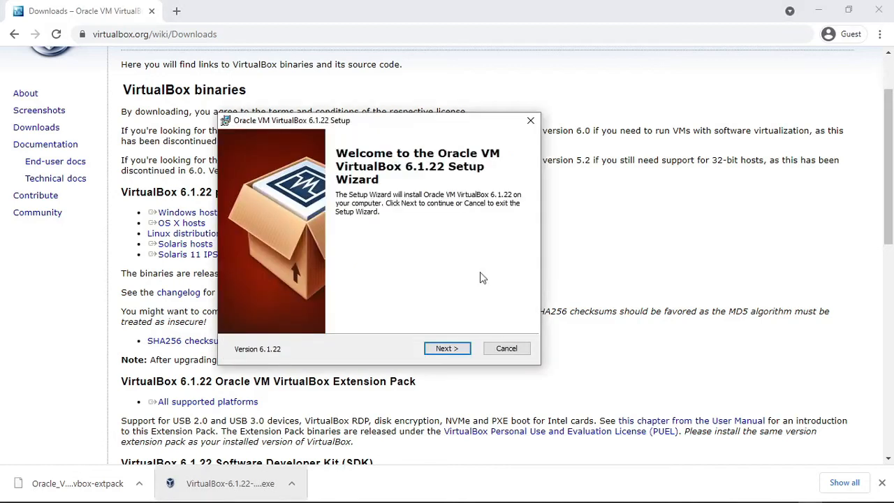
left_click(461, 348)
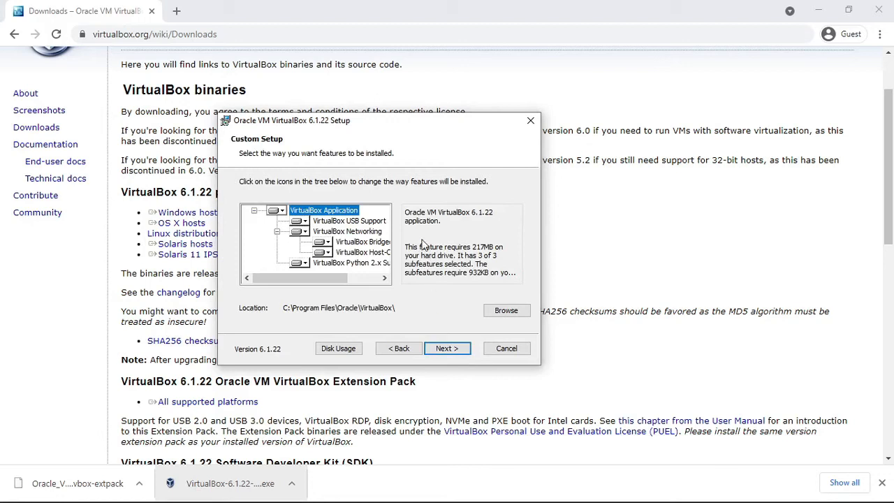
left_click(447, 351)
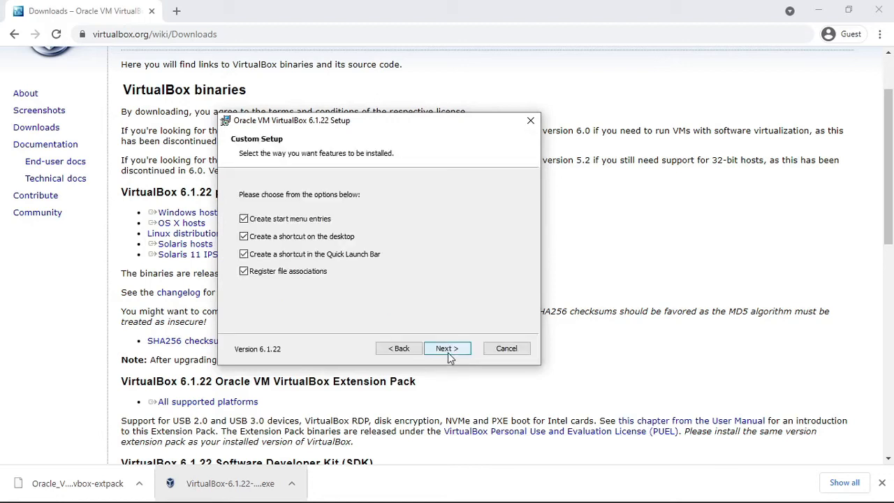
left_click(449, 353)
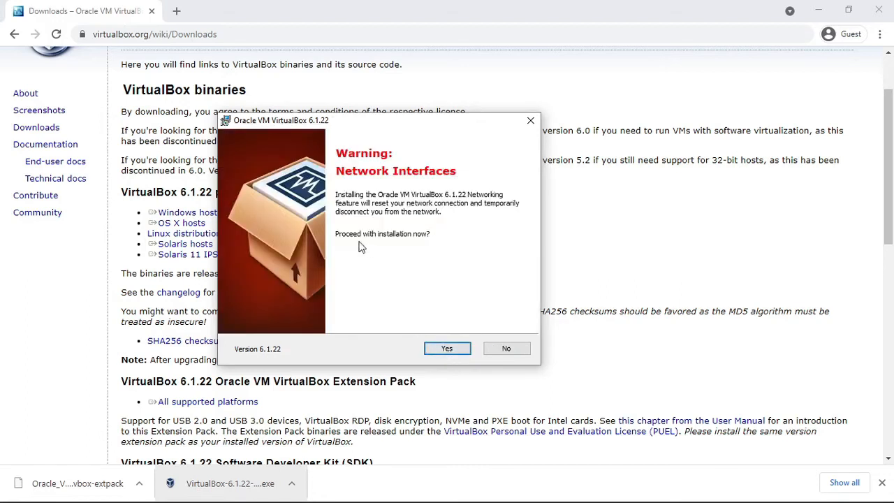
left_click(447, 348)
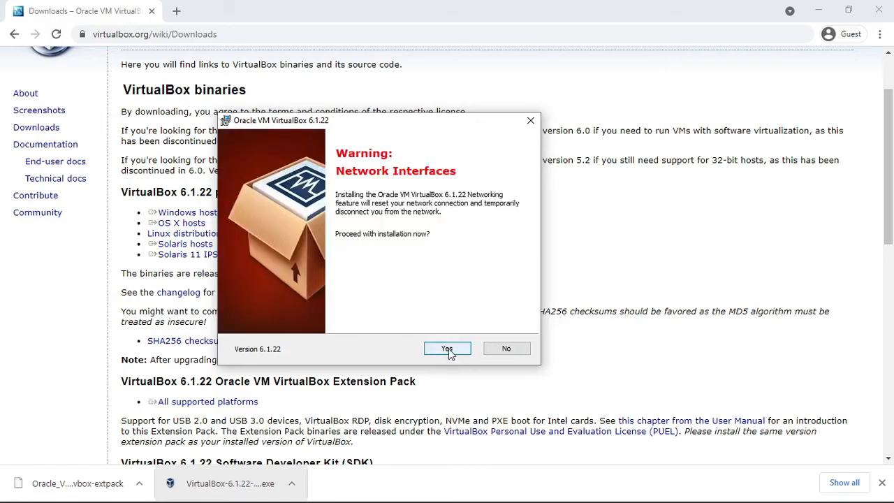
left_click(447, 348)
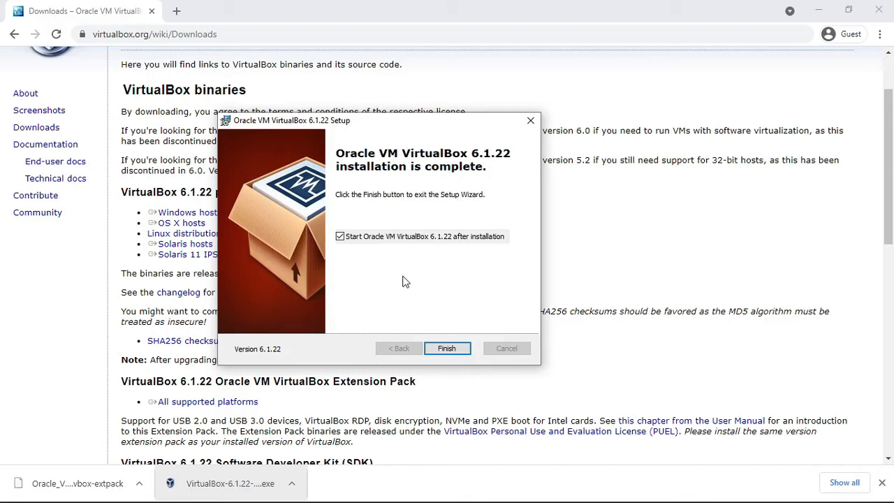
left_click(457, 350)
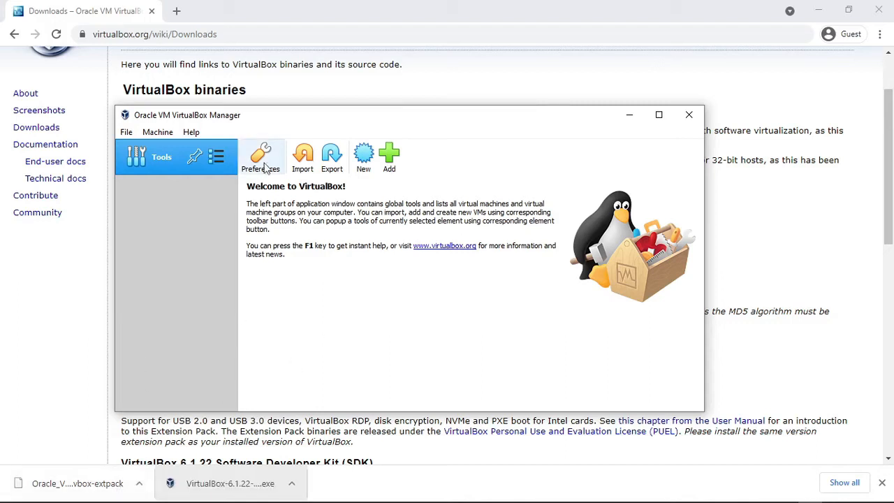
left_click(265, 166)
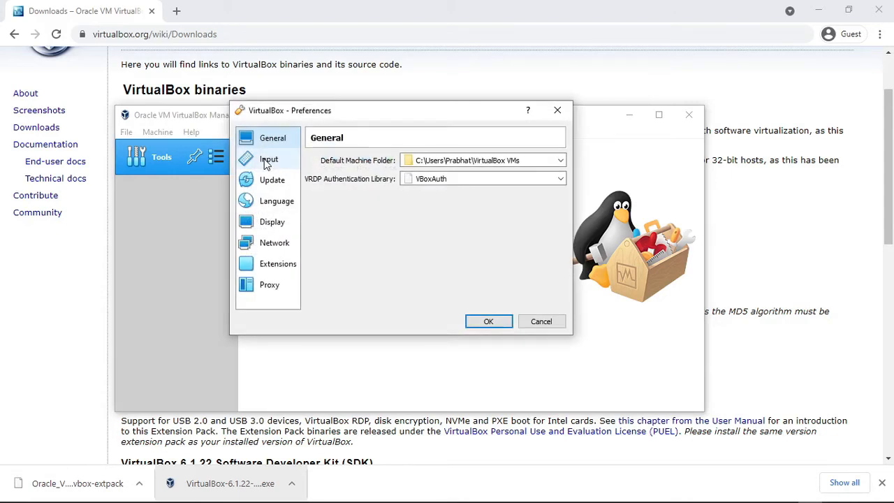
left_click(276, 266)
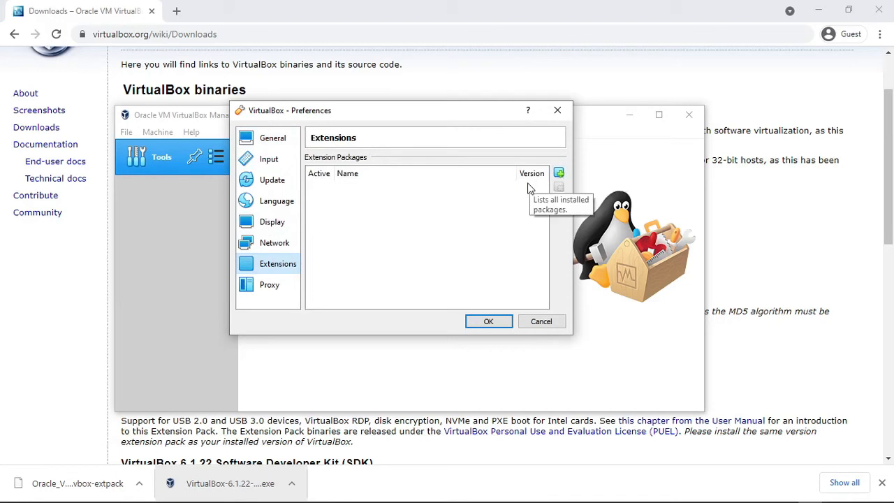
left_click(559, 173)
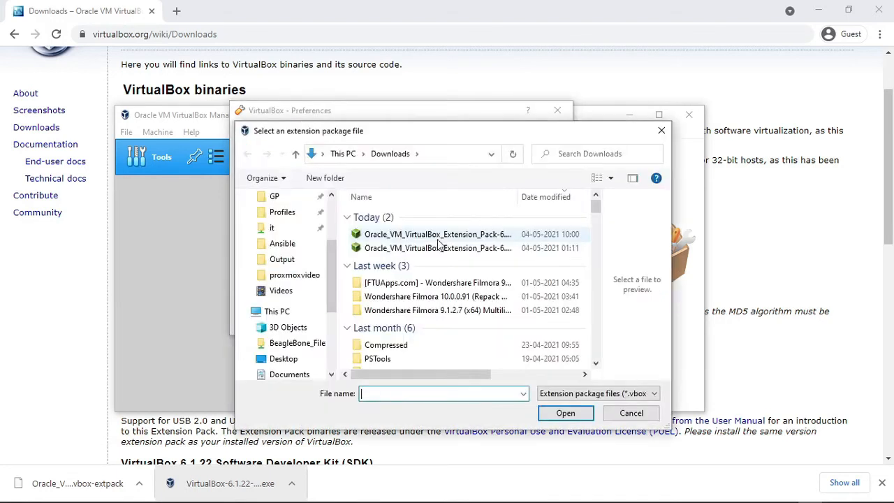
double_click(437, 237)
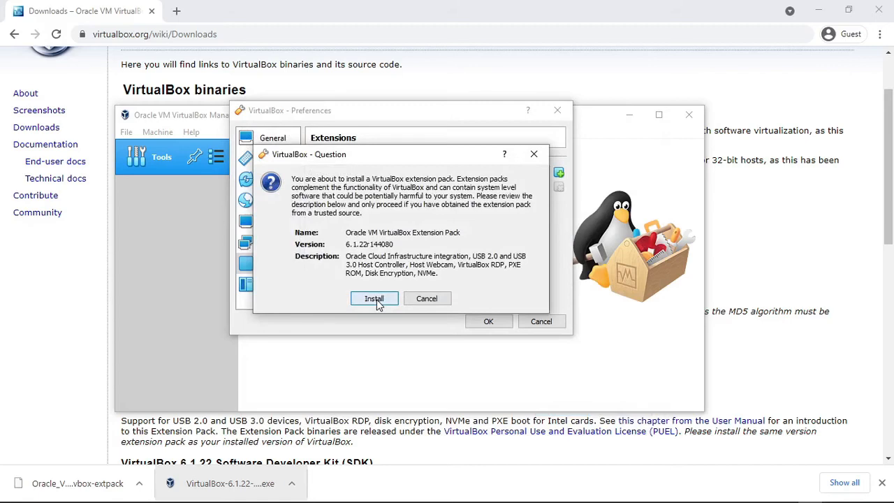
Install the selected extension pack, agreeing to its license, and confirm the preferences.
left_click(375, 299)
scroll(488, 254, "down", 20)
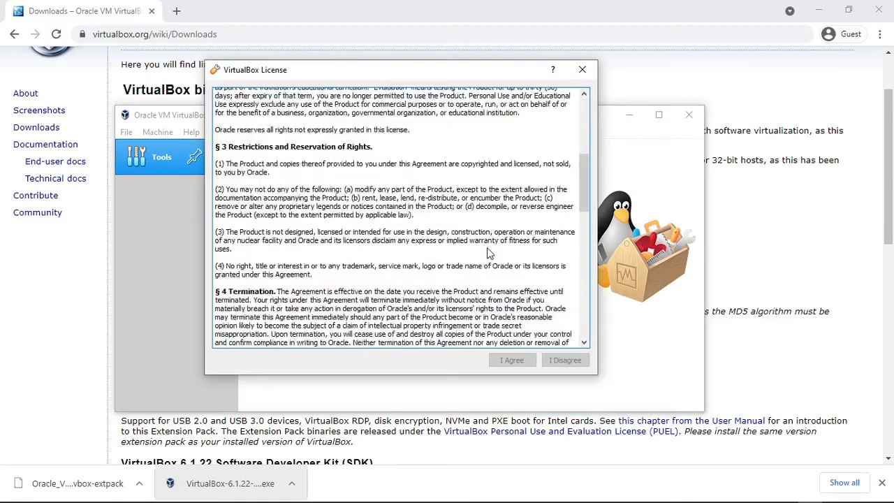
scroll(489, 255, "up", 20)
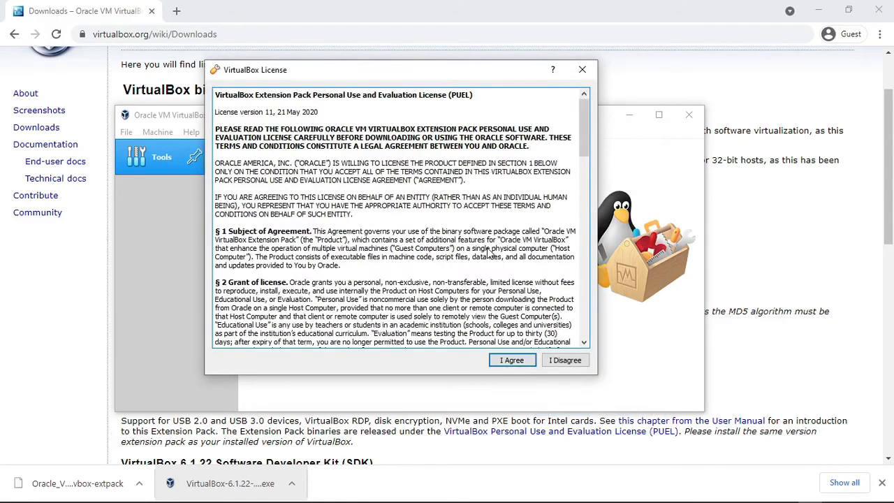
scroll(489, 255, "down", 20)
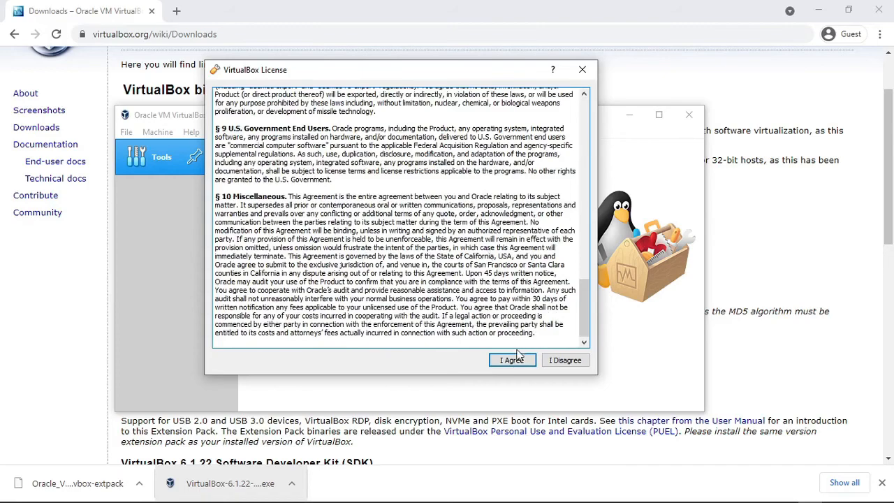
left_click(512, 360)
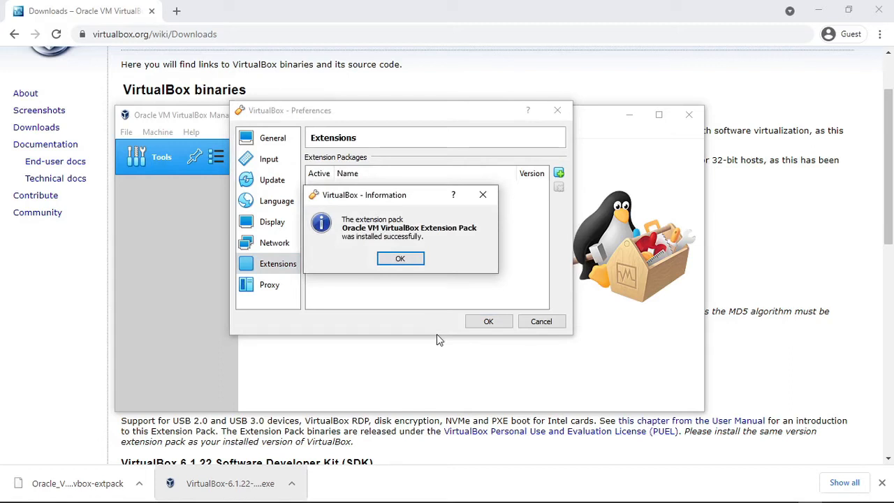
left_click(402, 259)
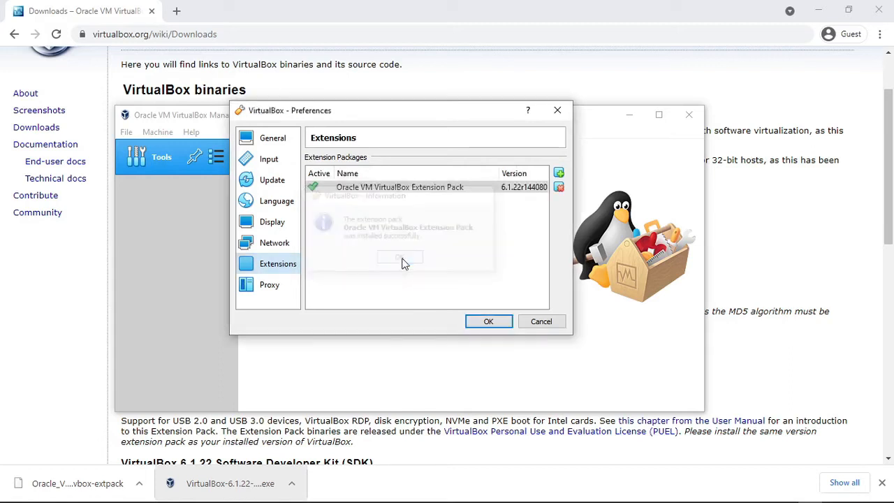
left_click(487, 321)
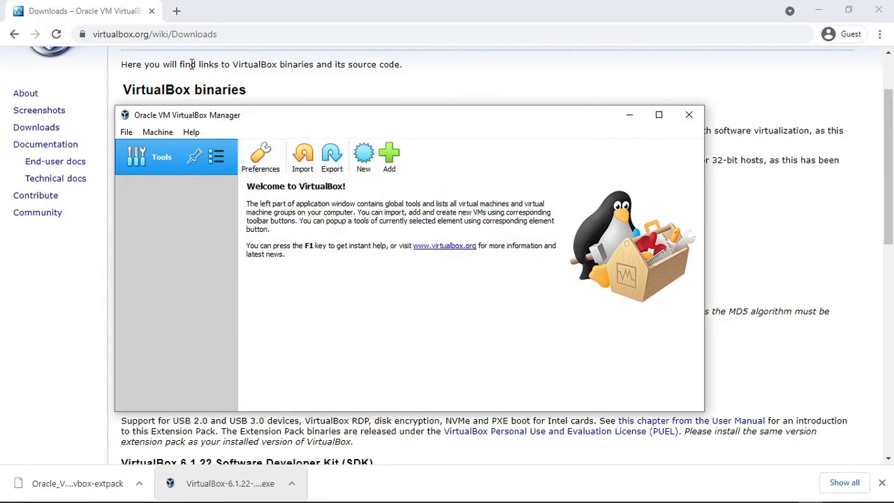
Search the web for "kali linux iso" in a new browser tab and download Kali Linux 64-Bit (Installer) from kali.org.
key("ctrl+t")
type("kali linux iso")
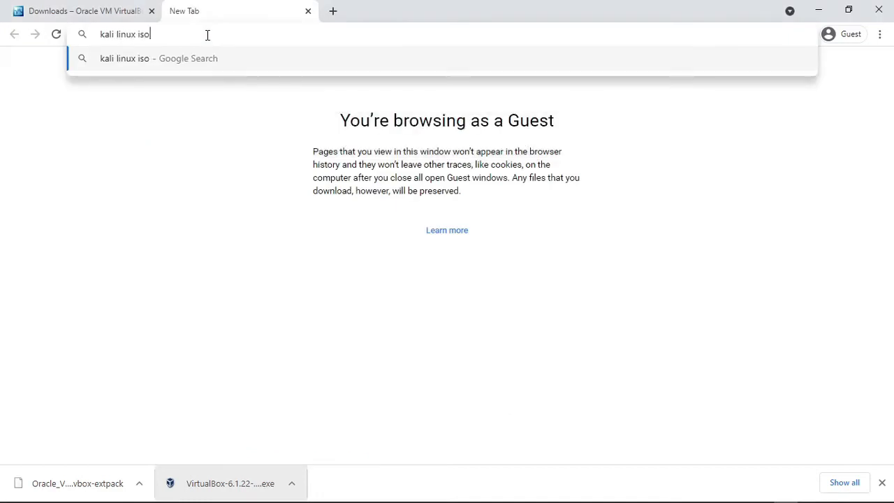
key("Return")
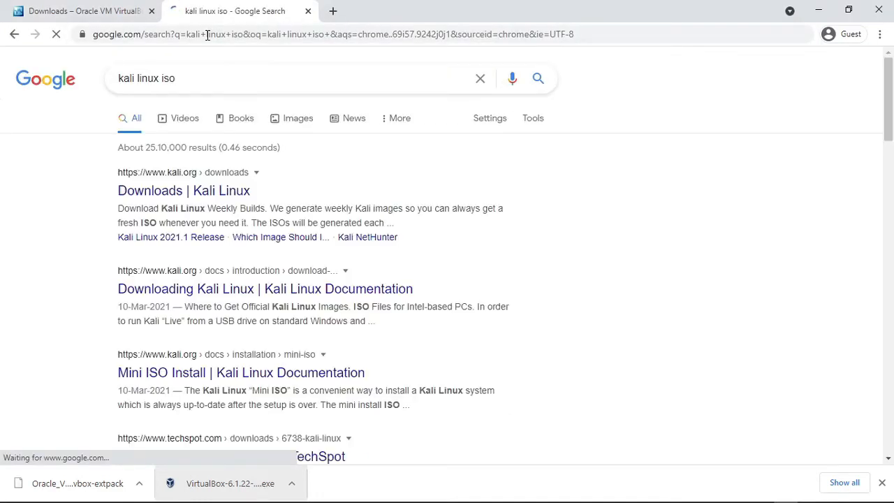
left_click(218, 196)
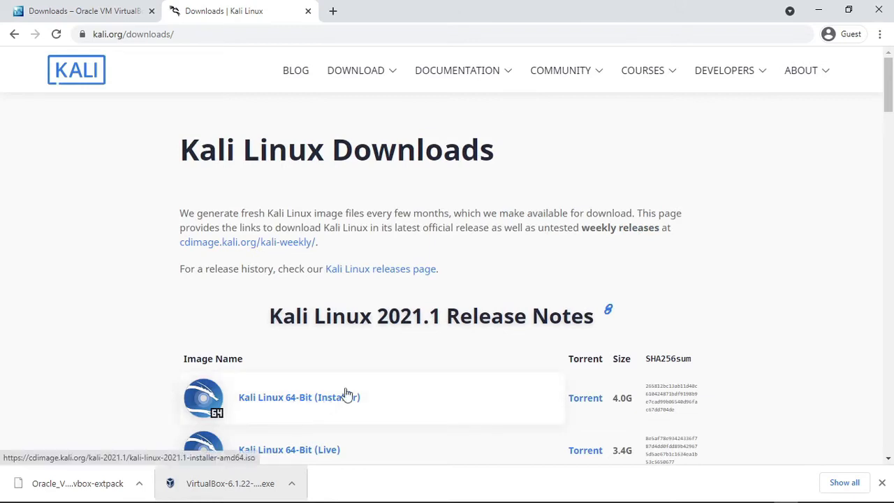
left_click_drag(889, 116, 890, 152)
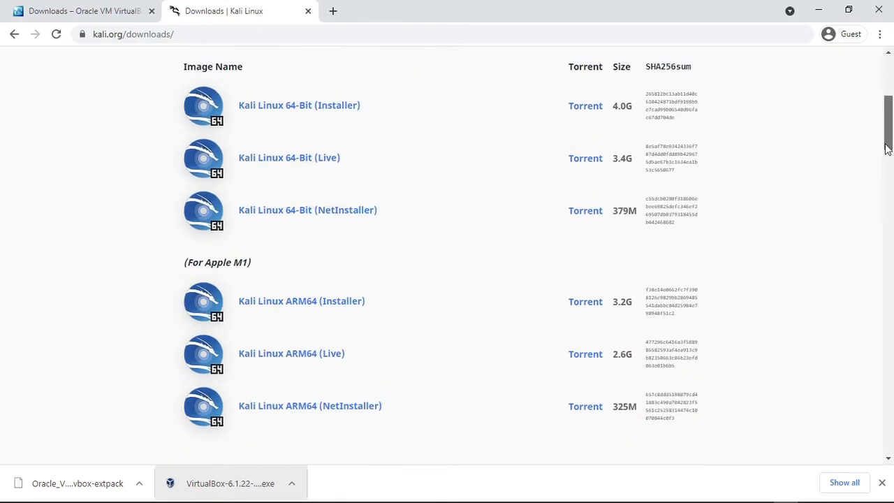
left_click(308, 114)
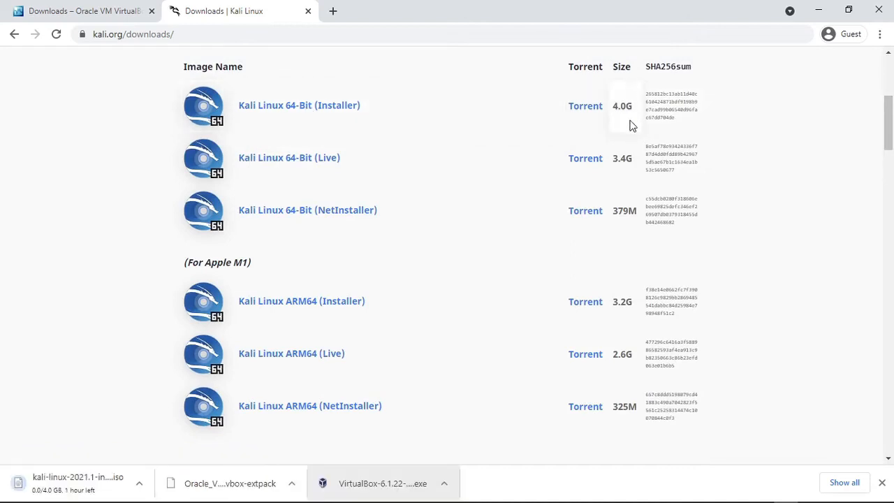
Find the Ubuntu Desktop download page in another browser tab, accept its cookies and download Ubuntu 20.04.2.0 LTS.
left_click(333, 11)
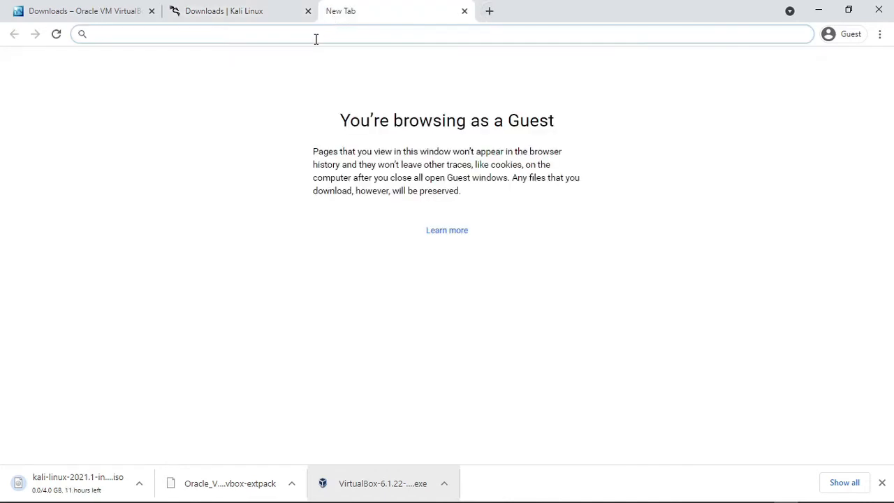
type("ubuntu.com/download/desktop")
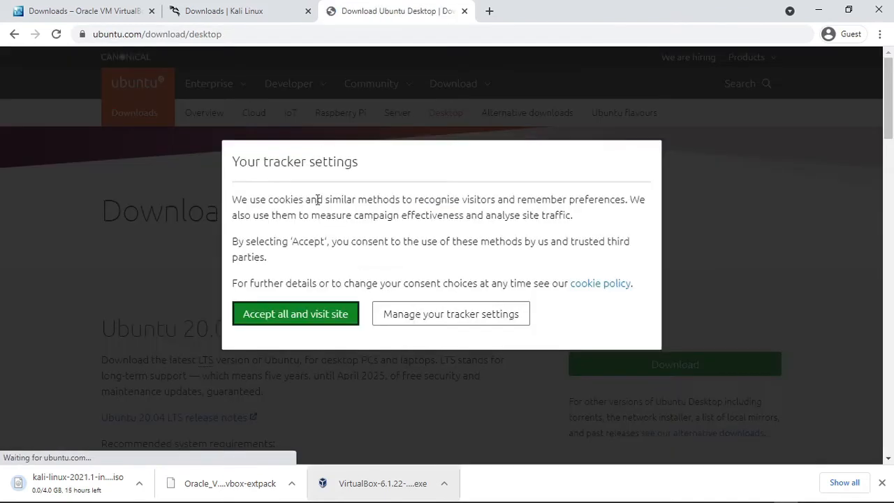
left_click(310, 314)
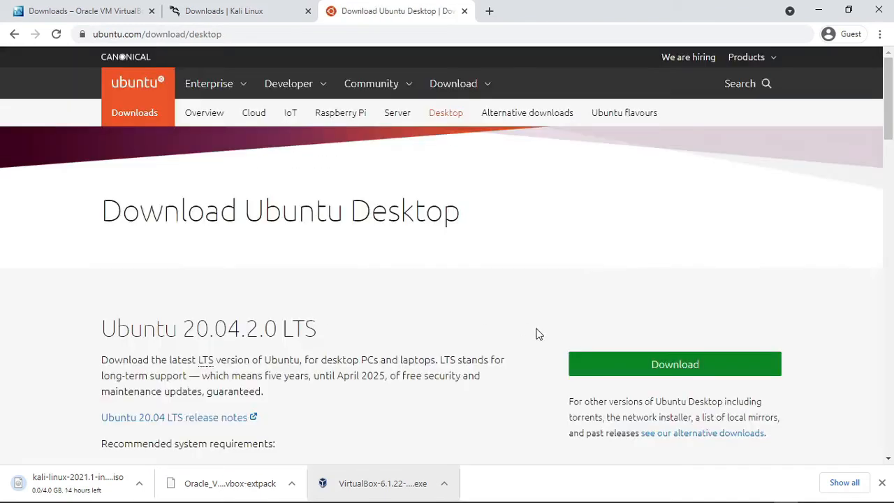
left_click(623, 365)
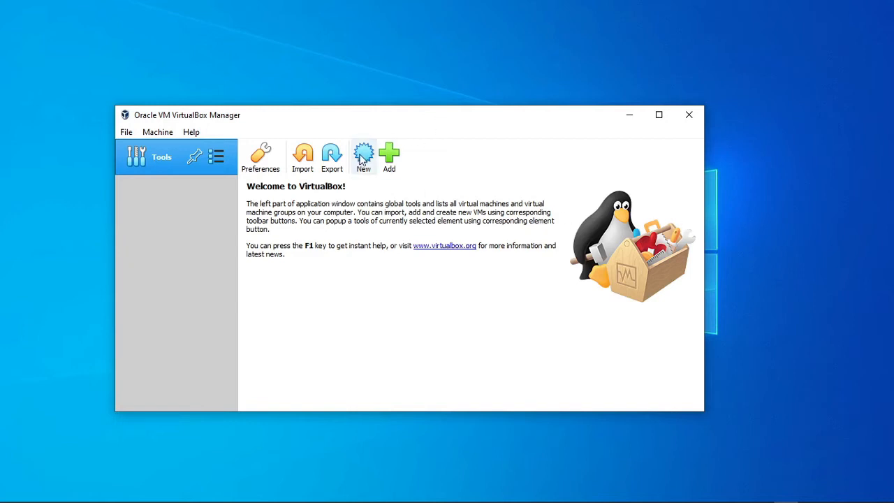
Start a new virtual machine named KaliVM with type Linux and version Ubuntu (64-bit).
left_click(364, 167)
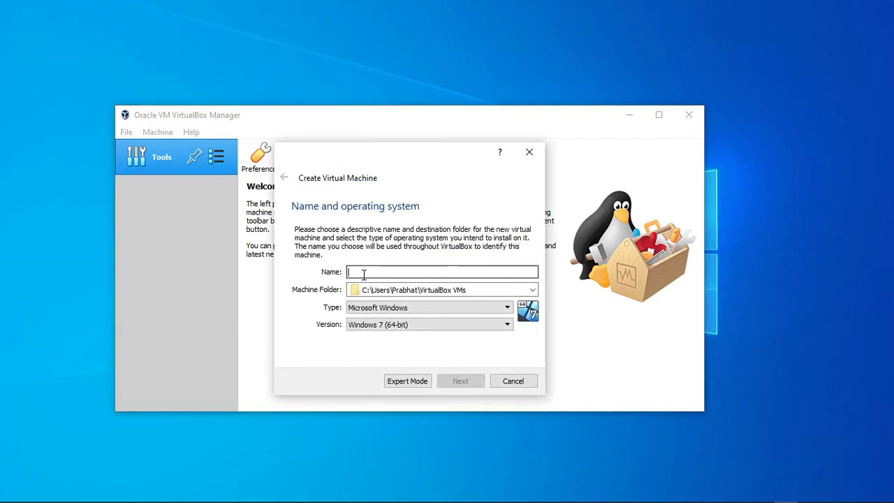
type("Kali")
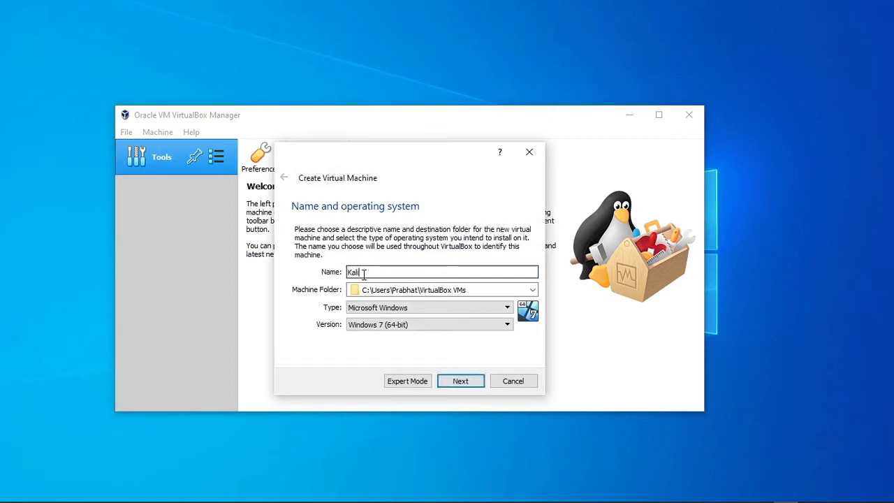
type("VM")
left_click(401, 309)
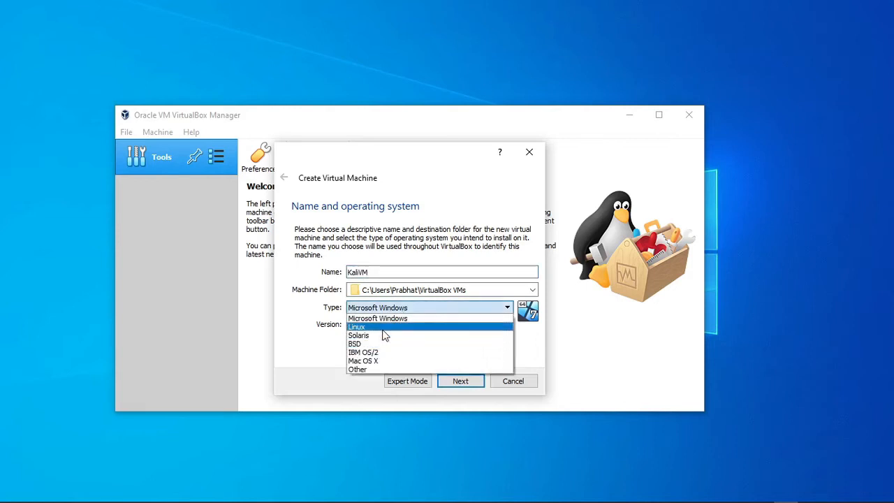
left_click(382, 329)
left_click(389, 326)
scroll(509, 357, "up", 3)
scroll(510, 351, "down", 2)
left_click_drag(510, 368, 511, 395)
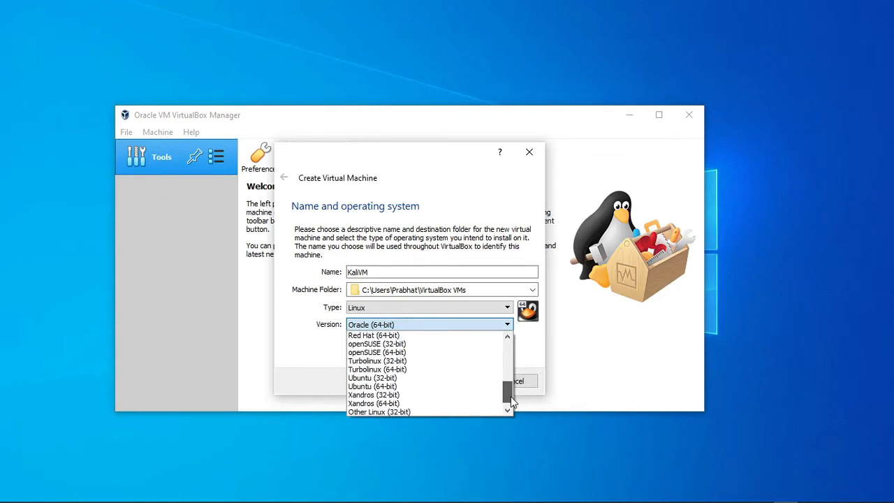
left_click(418, 387)
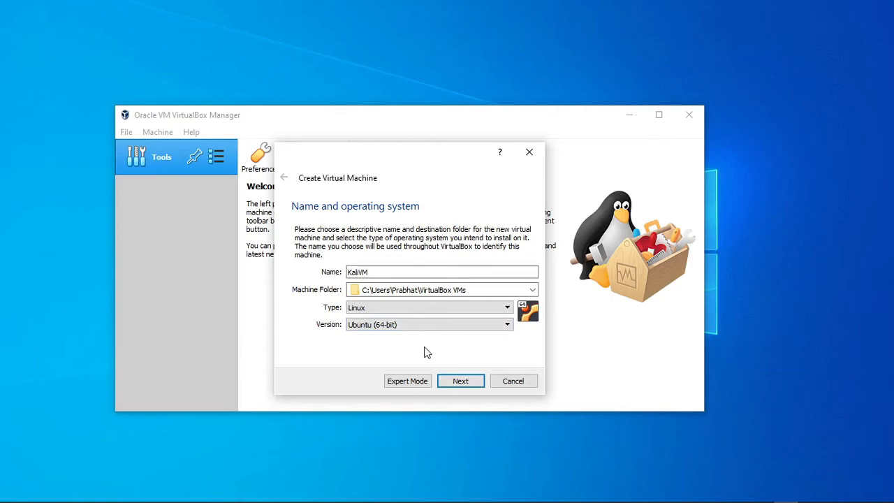
left_click(459, 382)
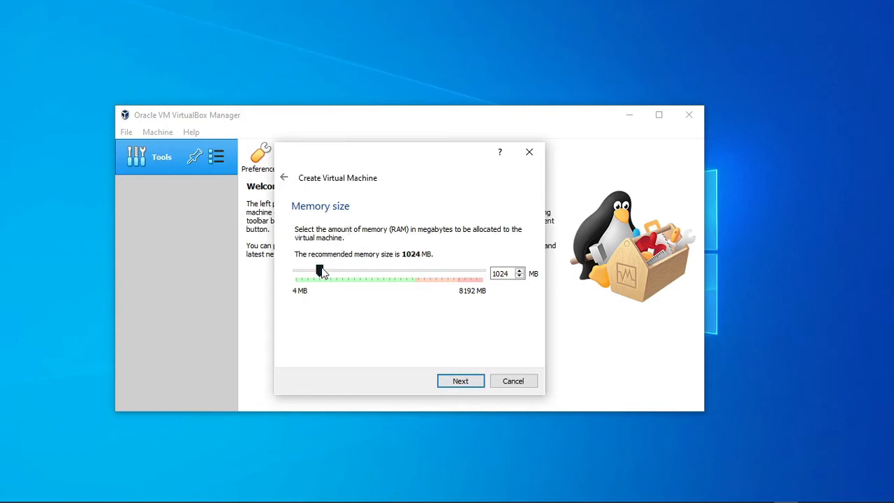
Allocate 2048 MB of memory to the new machine and choose to create a virtual hard disk now.
left_click_drag(322, 270, 344, 271)
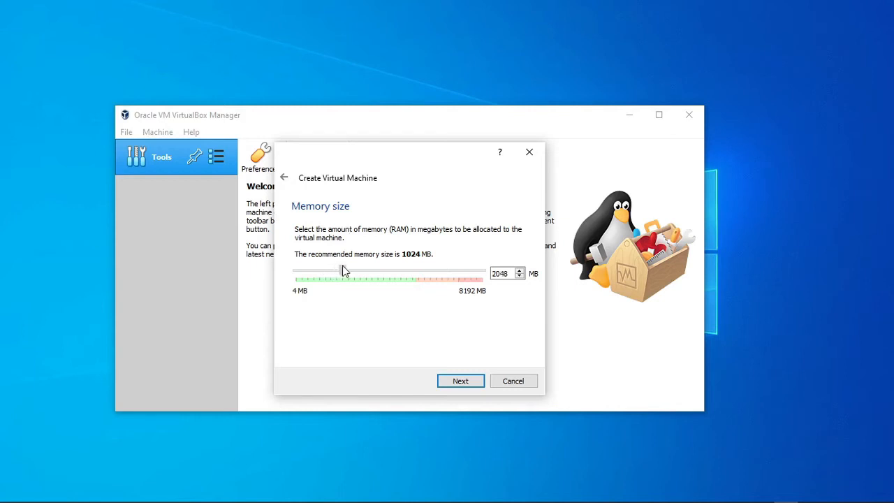
left_click(453, 386)
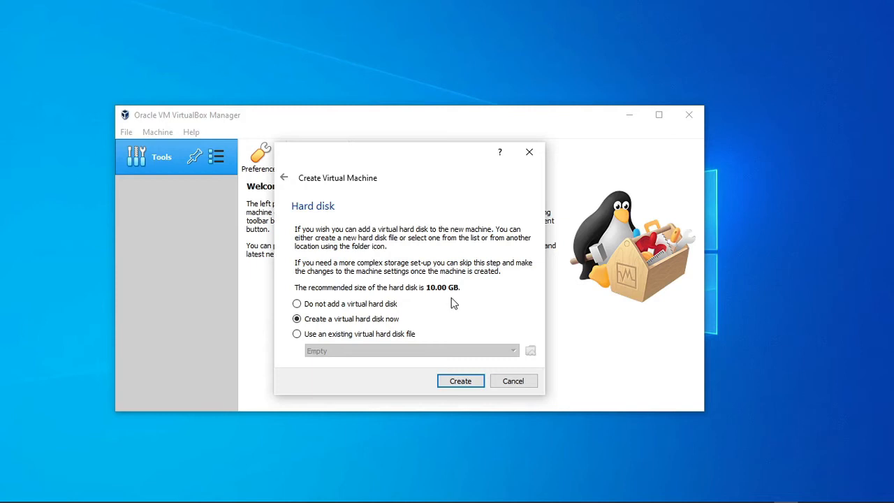
left_click(460, 383)
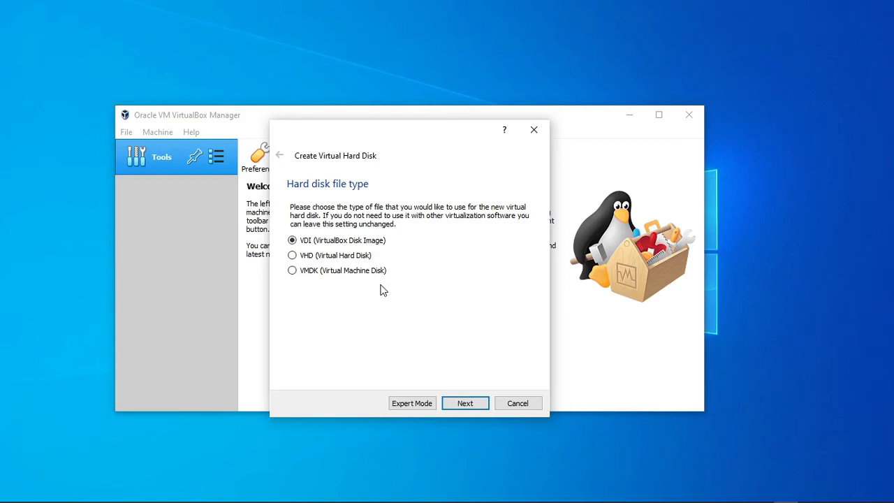
Create the virtual hard disk as a dynamically allocated VDI of 20.13 GB.
key("Return")
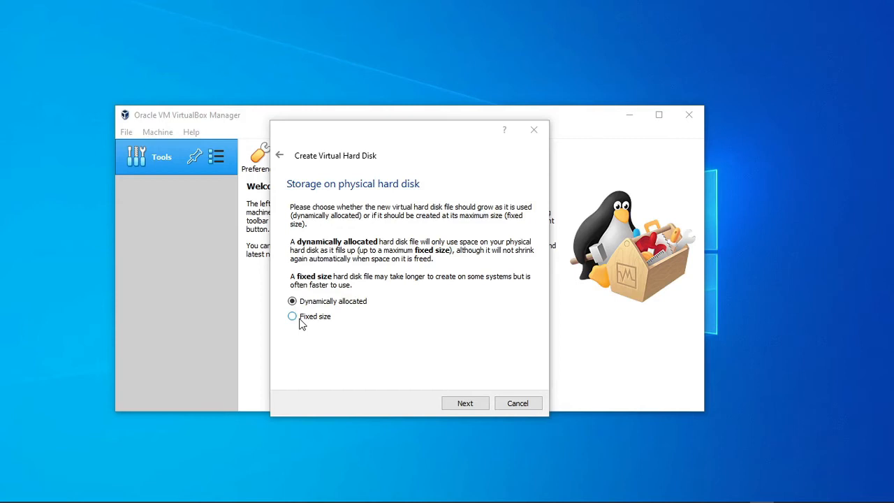
left_click(474, 404)
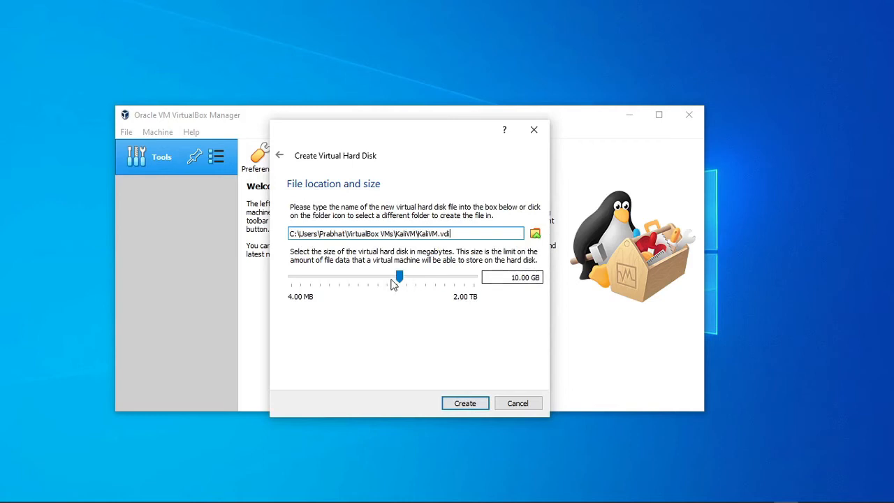
left_click_drag(399, 278, 409, 281)
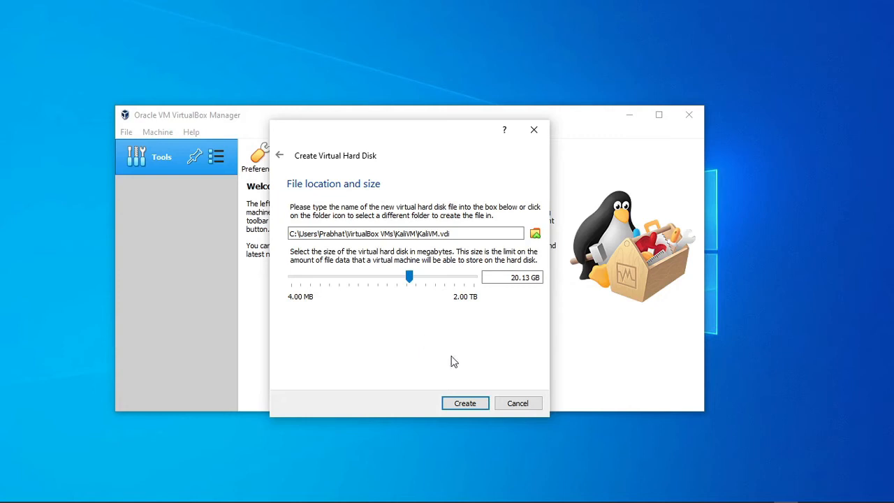
left_click(462, 403)
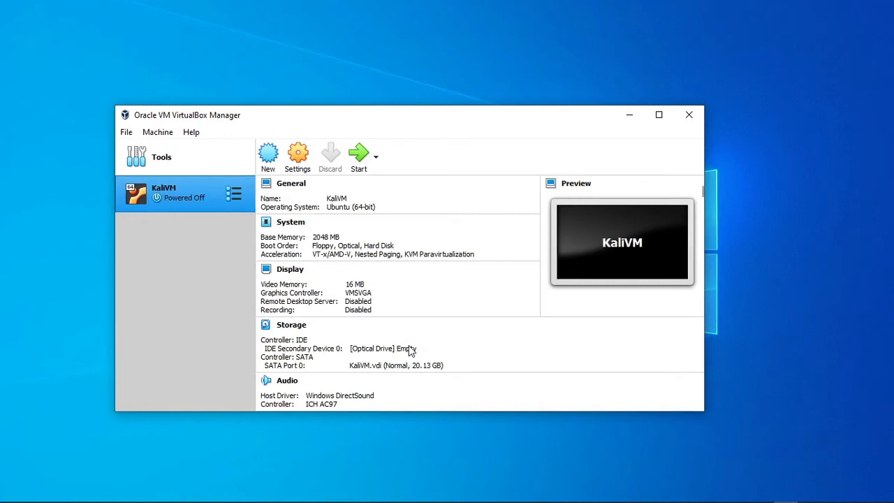
Set both the shared clipboard and Drag'n'Drop to Bidirectional in the KaliVM settings.
right_click(178, 198)
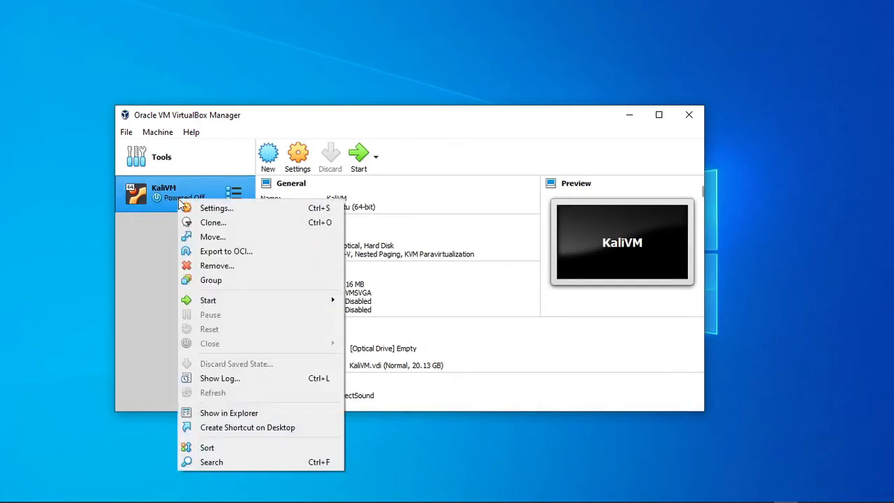
left_click(189, 207)
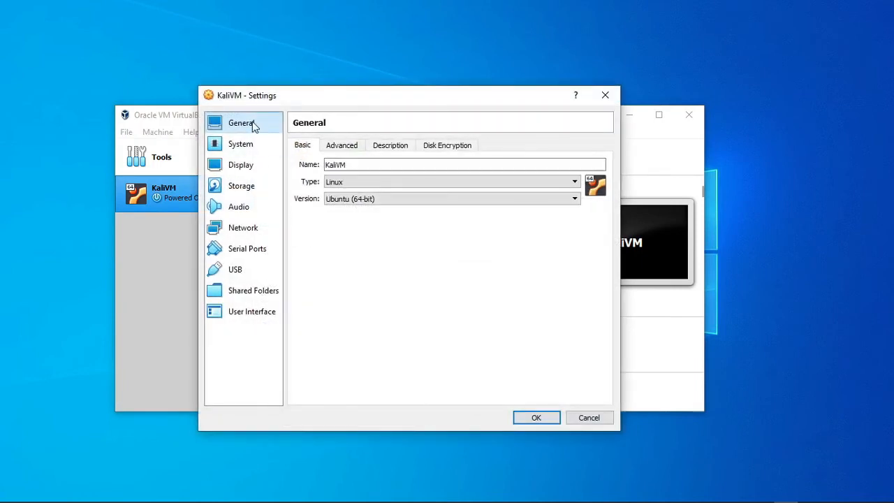
left_click(341, 150)
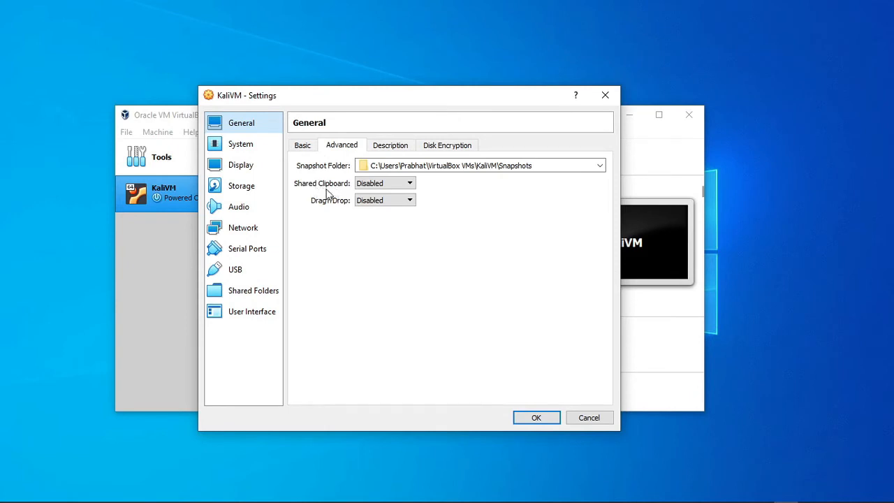
left_click(367, 187)
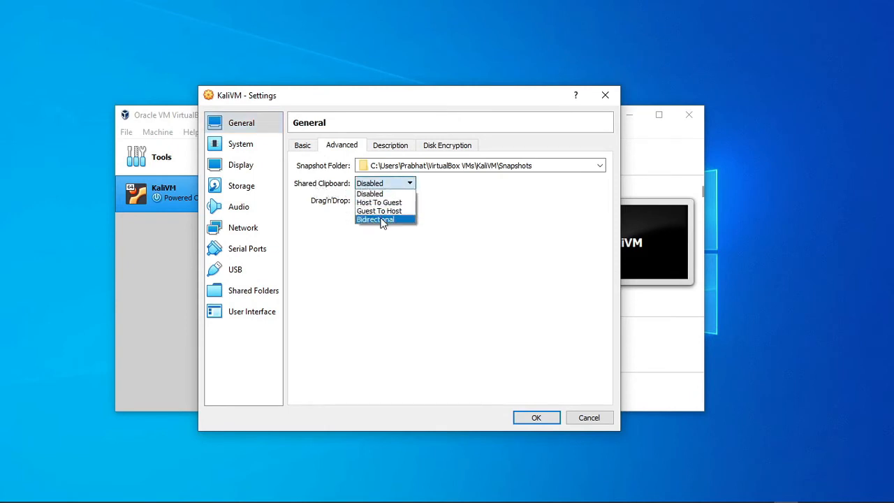
left_click(381, 219)
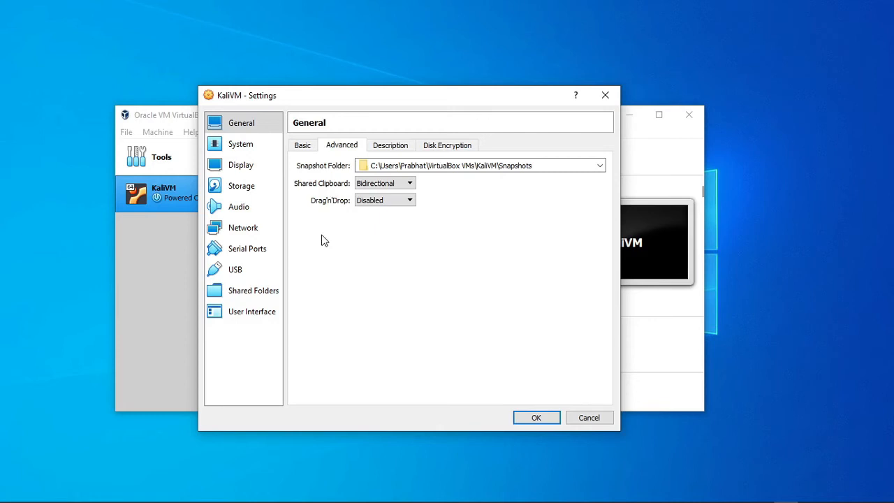
left_click(357, 204)
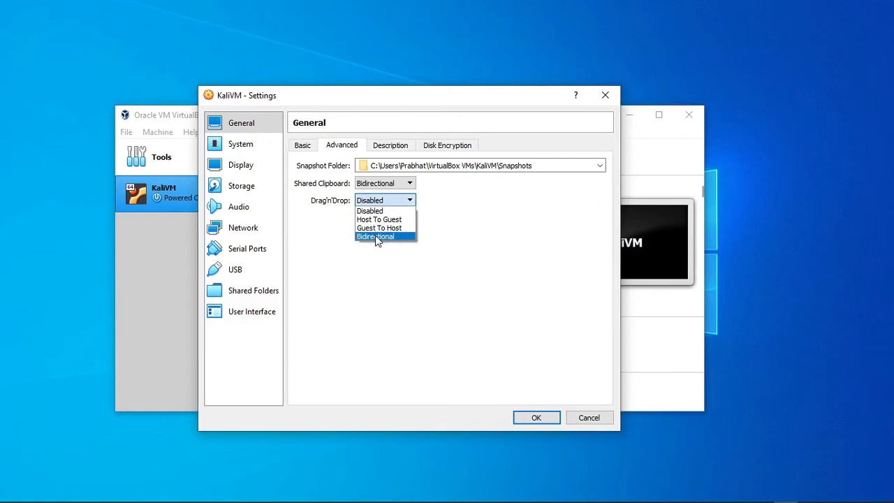
left_click(377, 237)
Set the number of processors for KaliVM to 2.
left_click(255, 151)
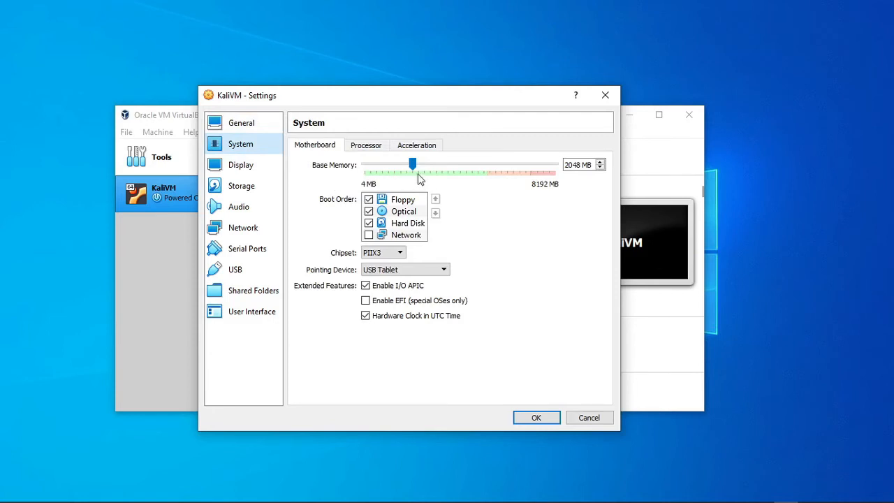
left_click(371, 151)
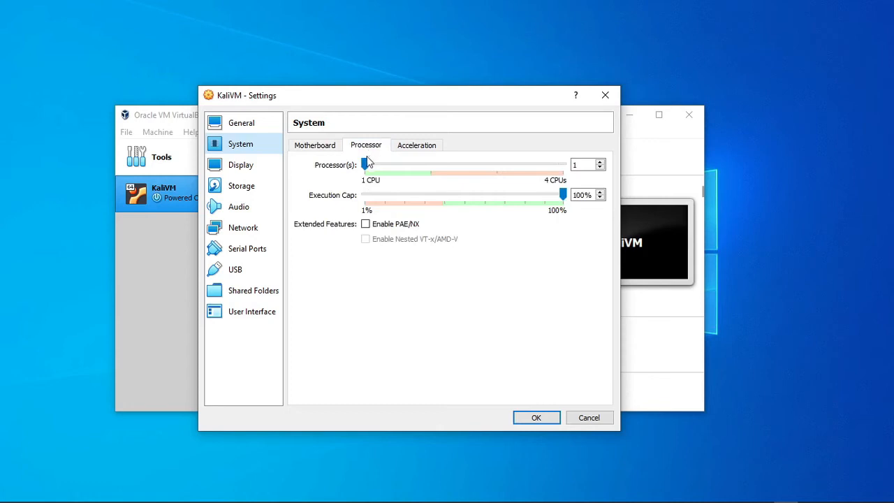
left_click_drag(366, 162, 419, 166)
double_click(578, 165)
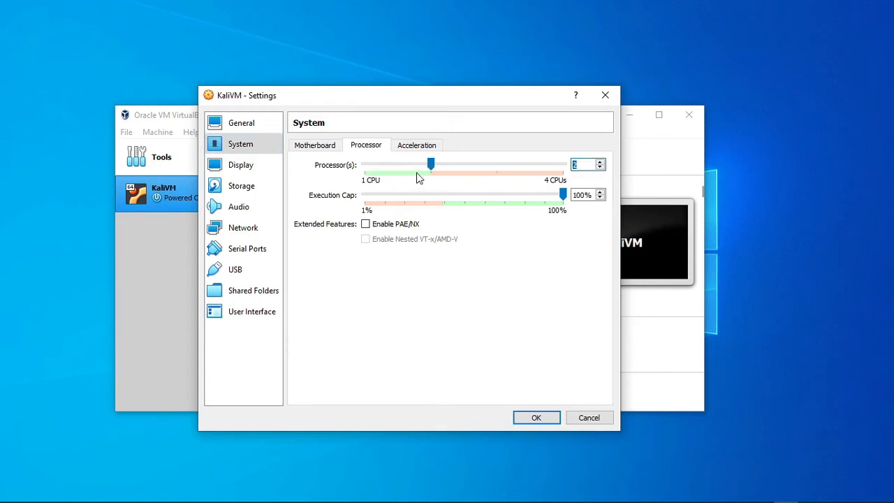
Attach network Adapter 1 to NAT, look at the shared folders settings and confirm the machine settings.
left_click(245, 230)
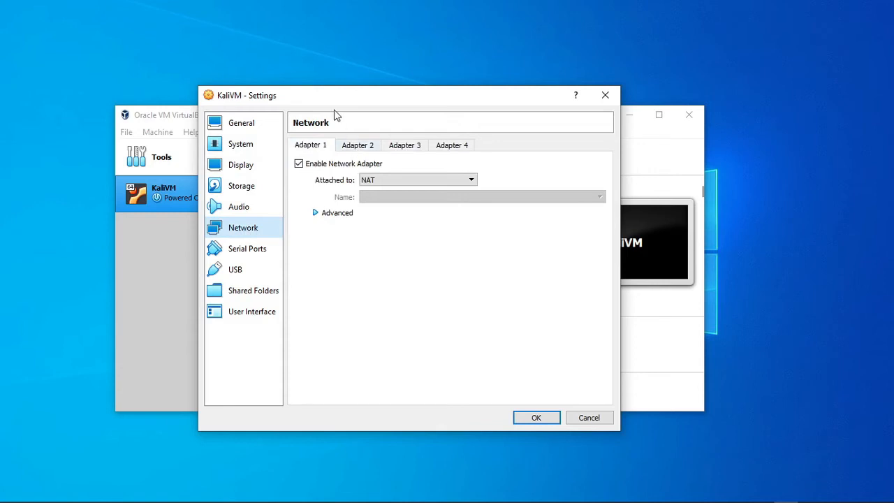
left_click(382, 183)
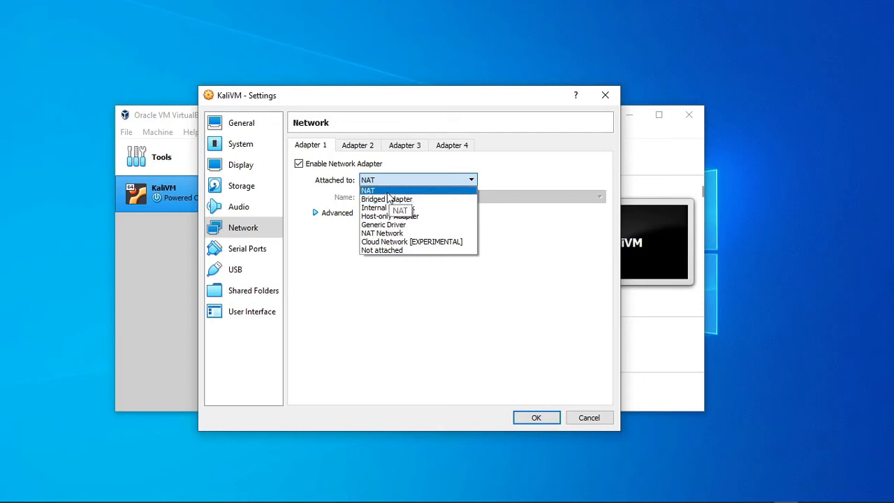
left_click(387, 193)
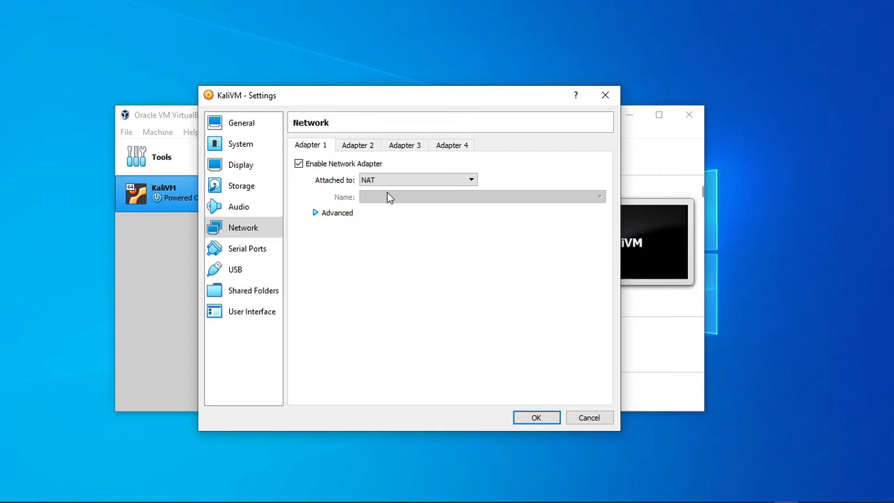
left_click(392, 181)
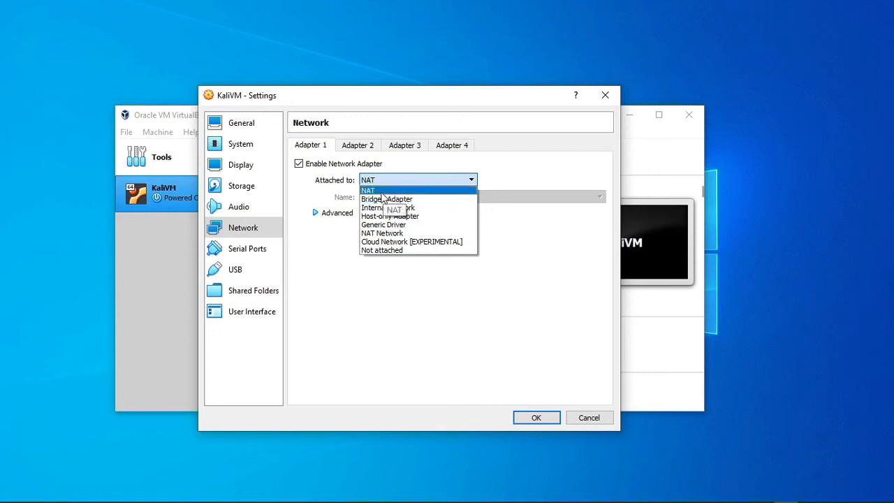
left_click(382, 195)
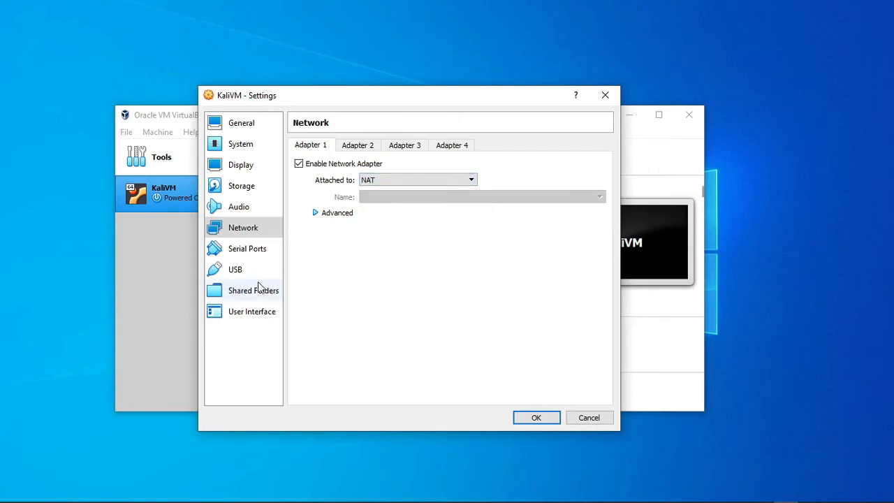
left_click(259, 291)
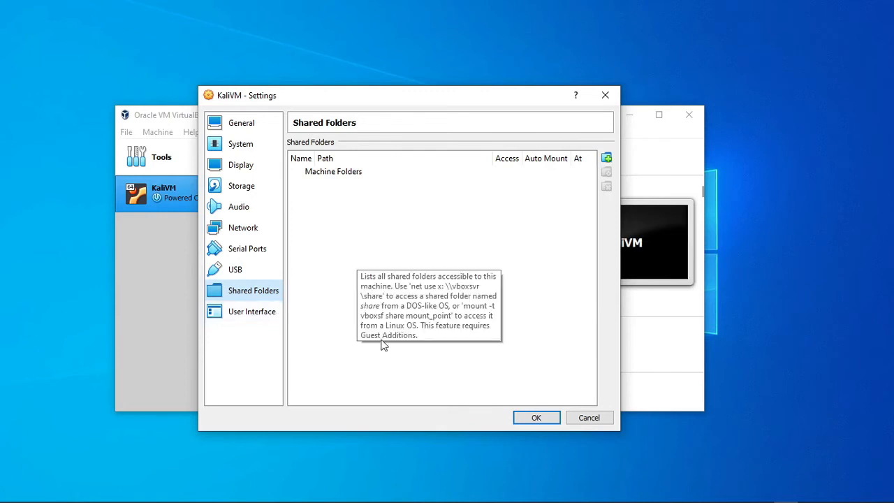
left_click(535, 418)
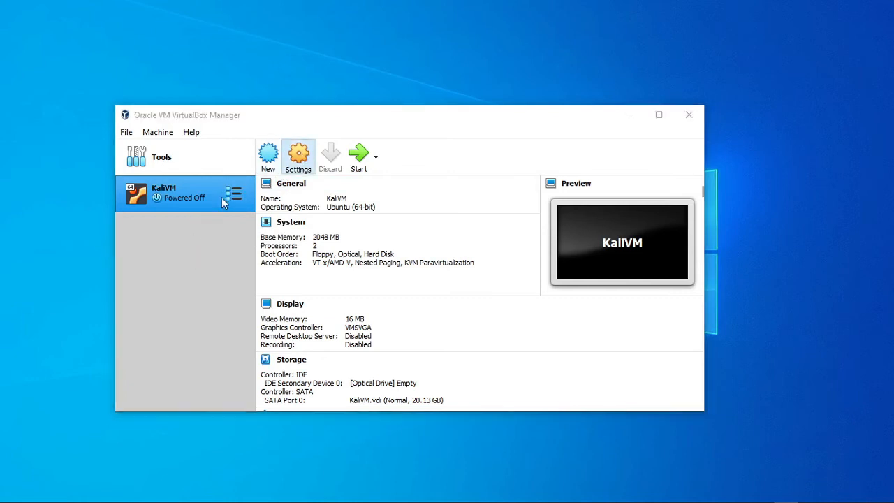
Load kali-linux-2020.1-installer-amd64.iso into KaliVM's empty optical drive, confirm the settings and start the machine.
key("ctrl+s")
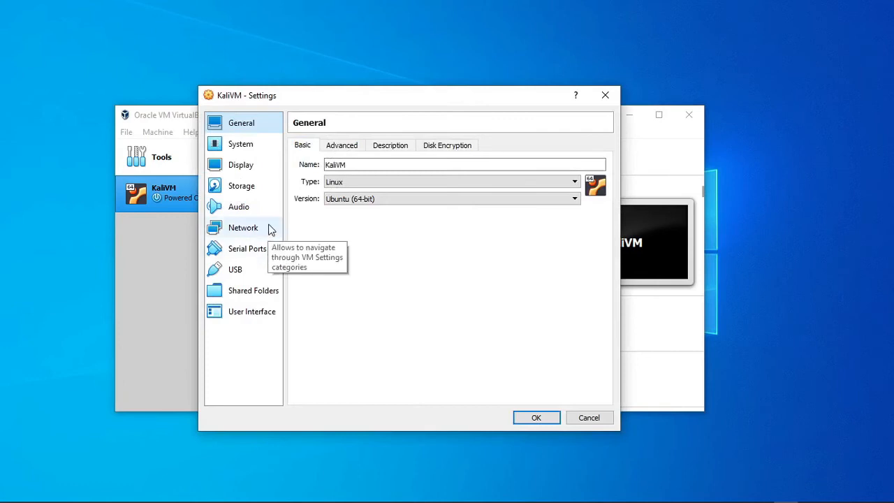
left_click(260, 186)
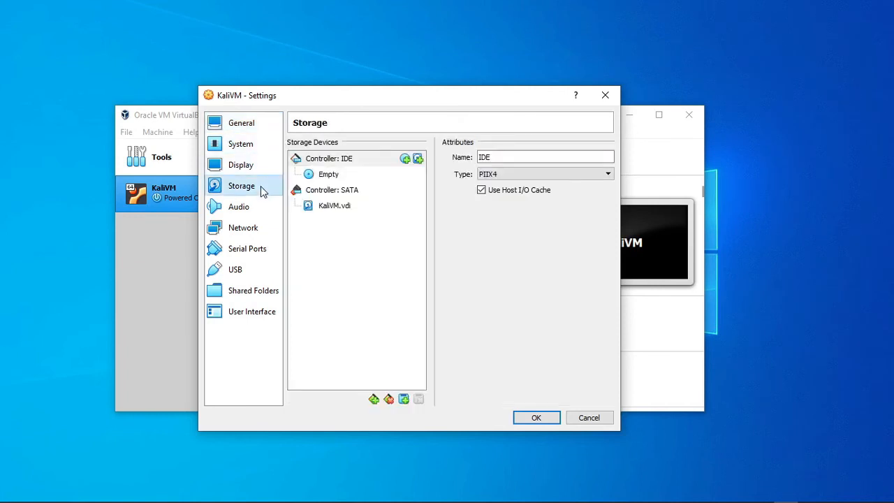
left_click(335, 176)
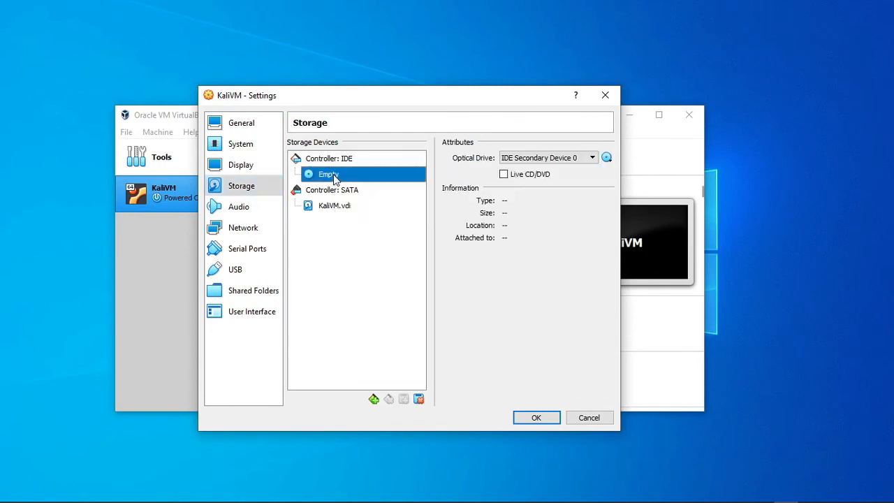
left_click(606, 158)
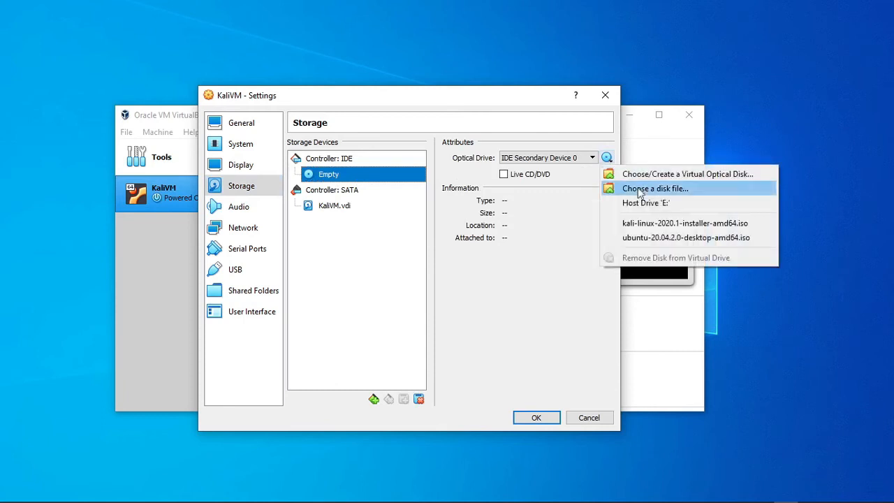
left_click(653, 225)
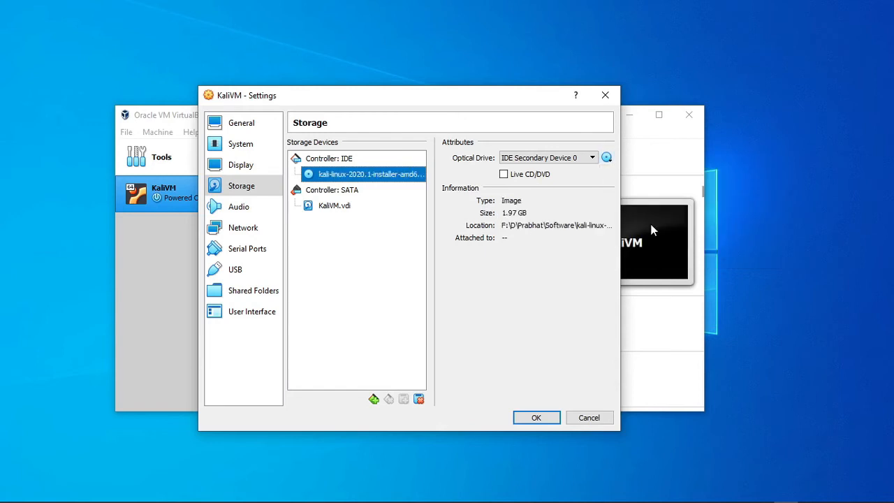
left_click(536, 417)
left_click(359, 171)
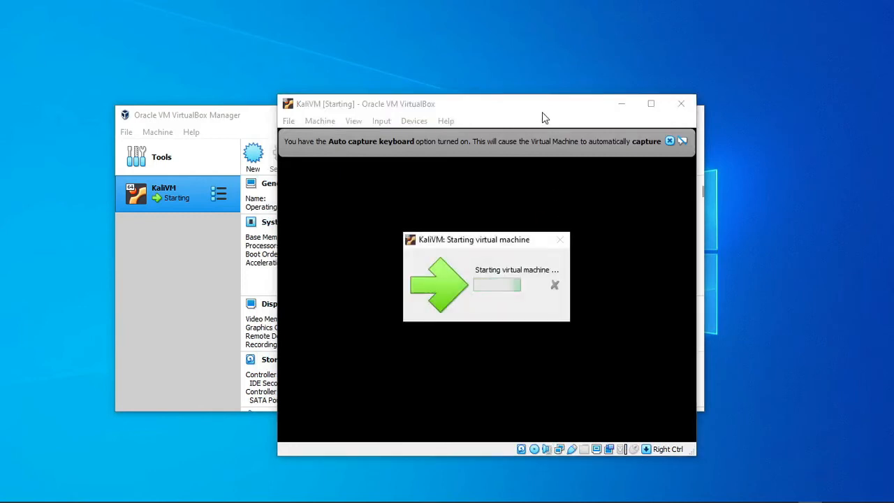
Run Kali's graphical install in English, accept the offered defaults and keep No for restarting services during package upgrades without asking.
left_click_drag(543, 104, 449, 75)
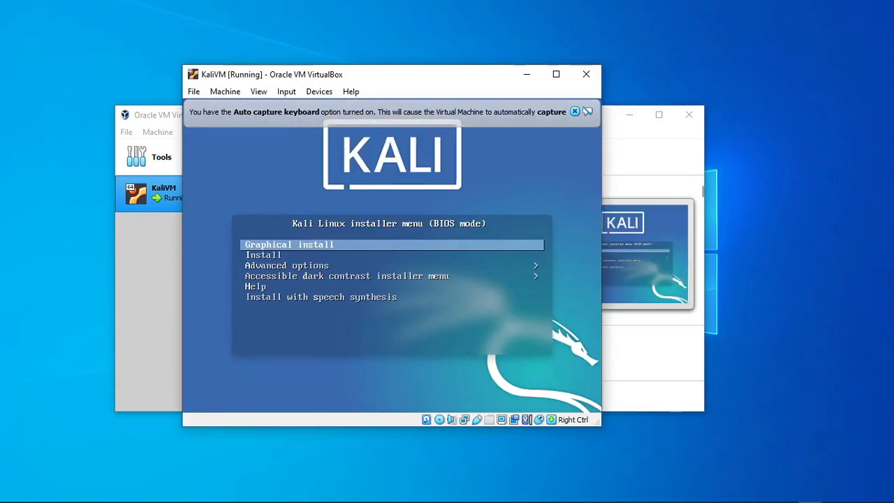
key("Return")
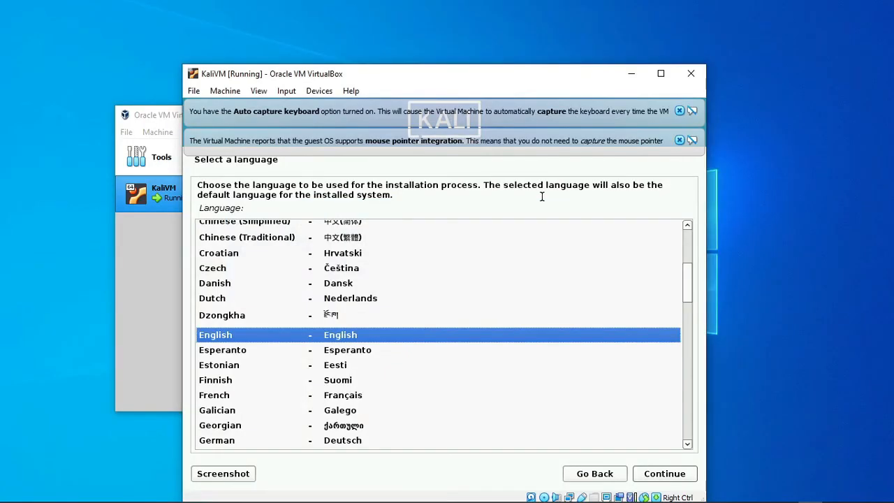
left_click(669, 477)
left_click(665, 474)
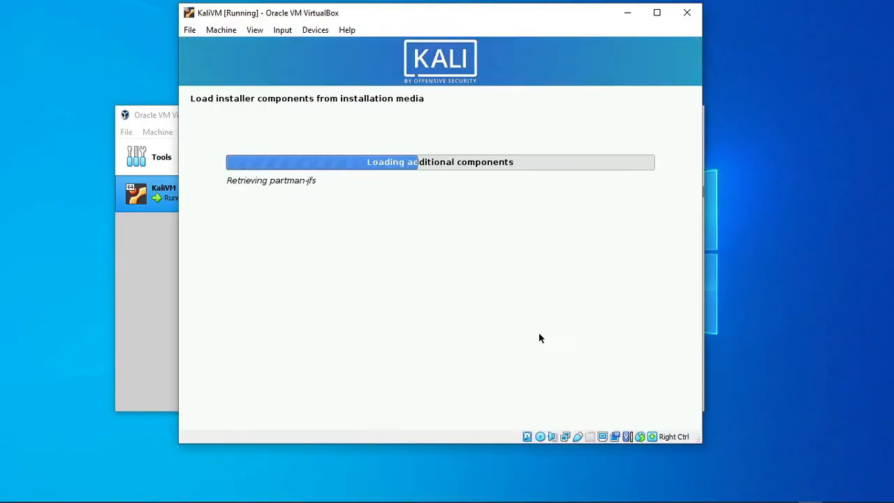
left_click(660, 417)
left_click(660, 417)
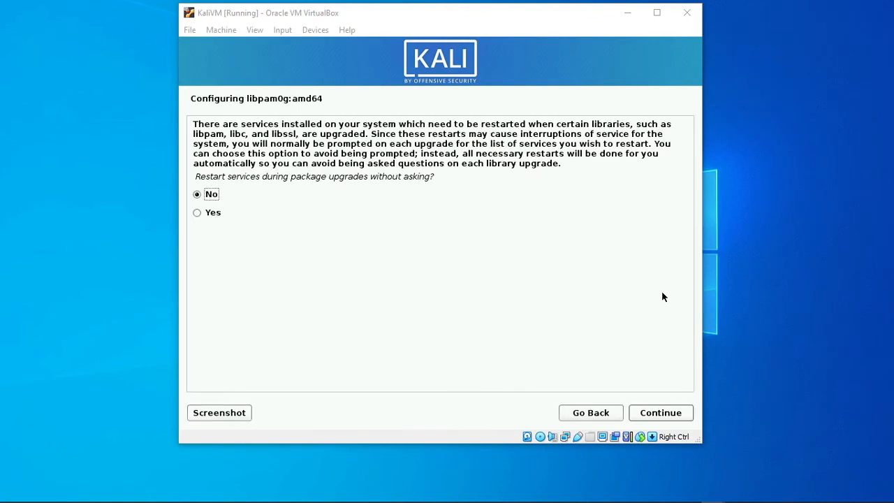
key("Return")
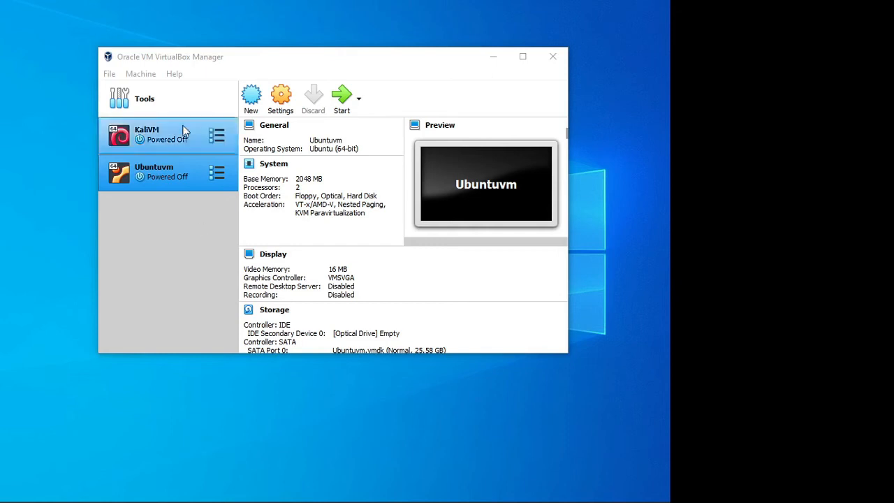
Start KaliVM and log in to the Kali desktop with the username and account password.
left_click(162, 147)
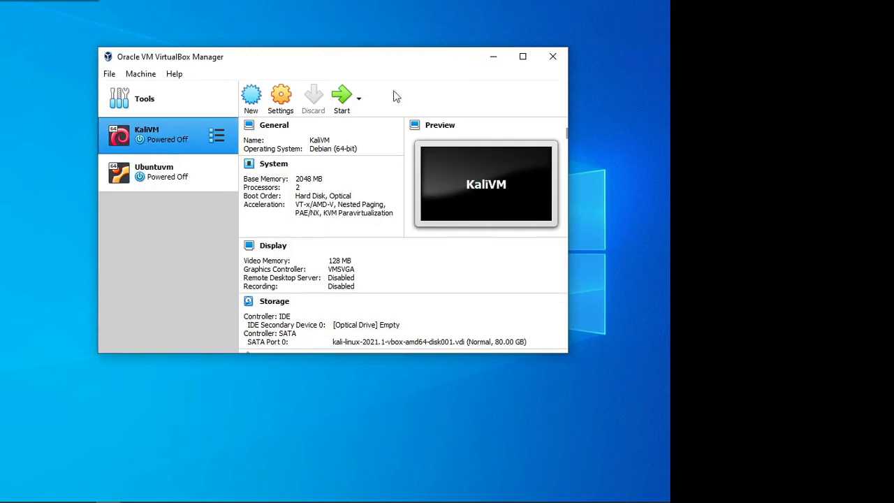
left_click(342, 97)
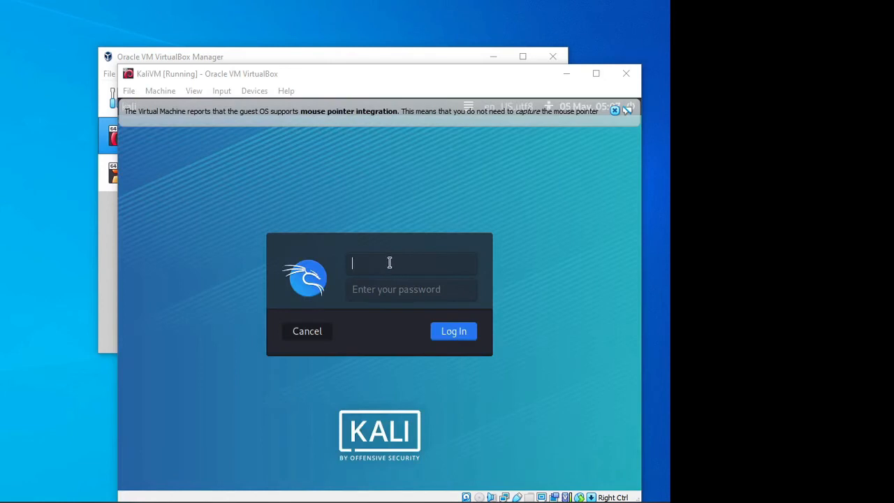
left_click(390, 262)
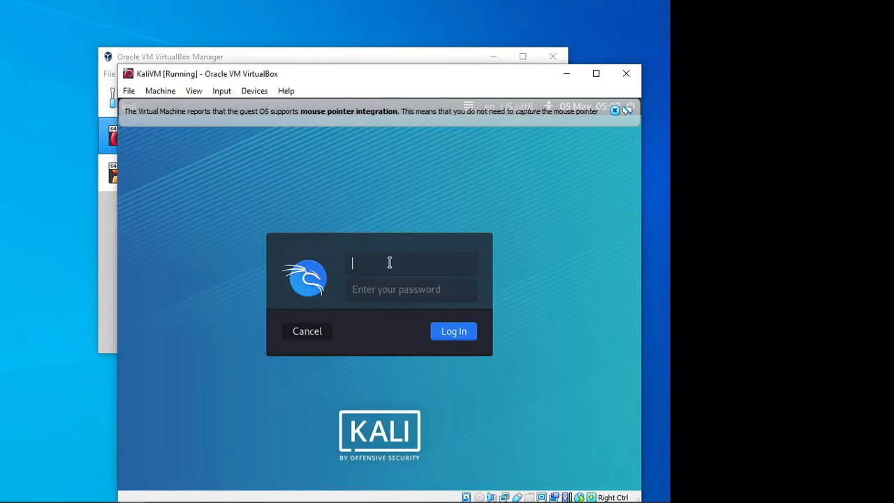
type("kali")
left_click(412, 293)
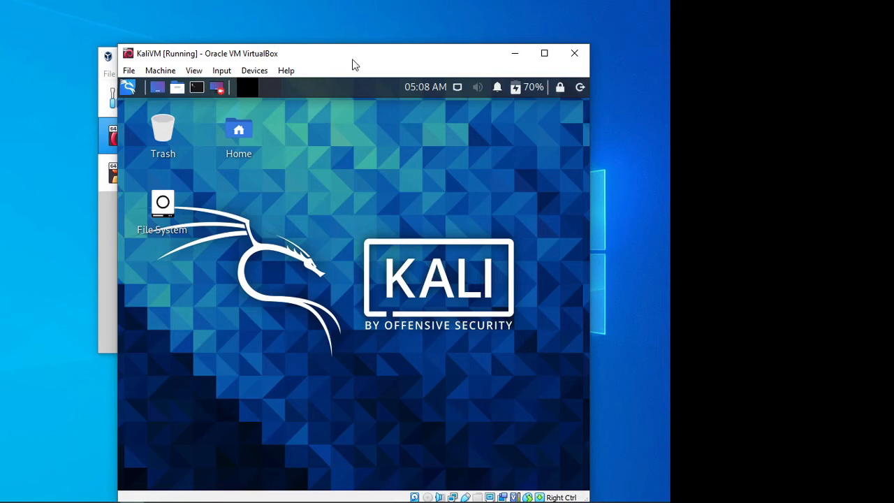
left_click_drag(354, 56, 377, 7)
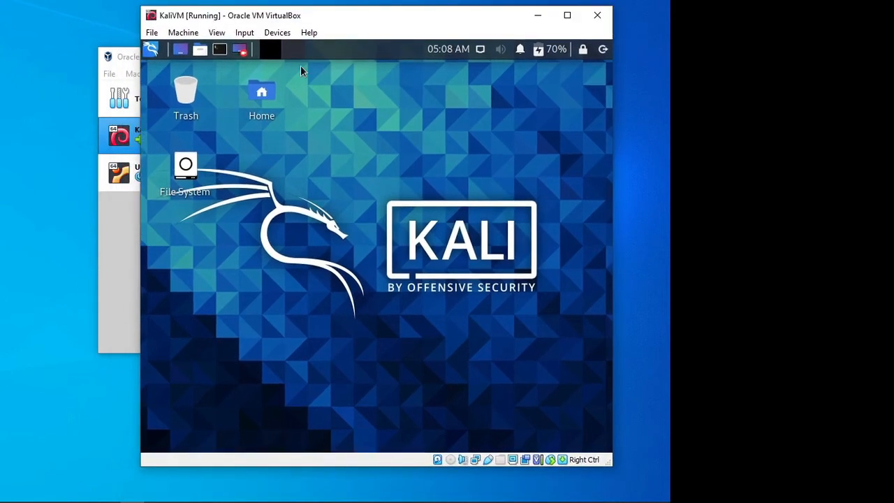
Pause the running KaliVM machine and resume it.
left_click(180, 35)
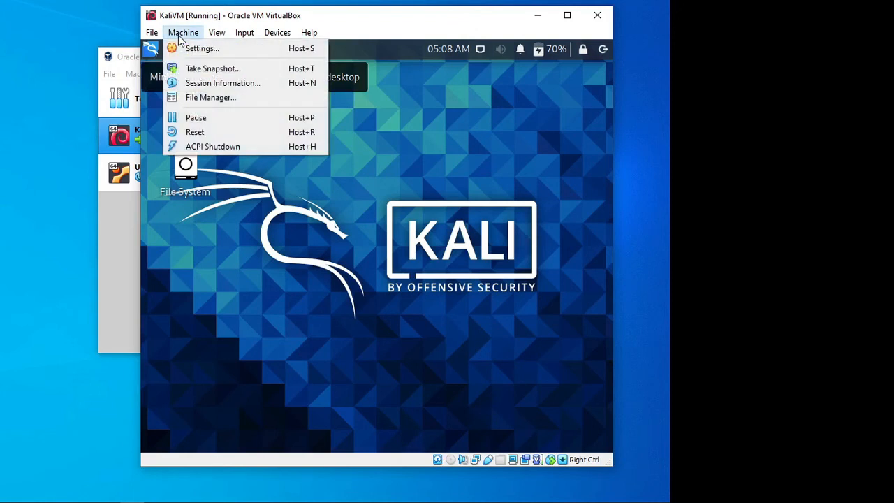
left_click(245, 120)
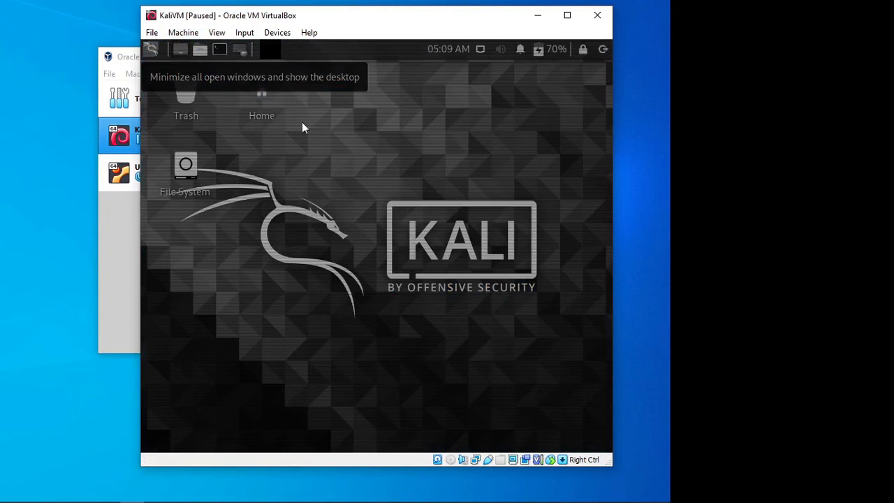
left_click(188, 37)
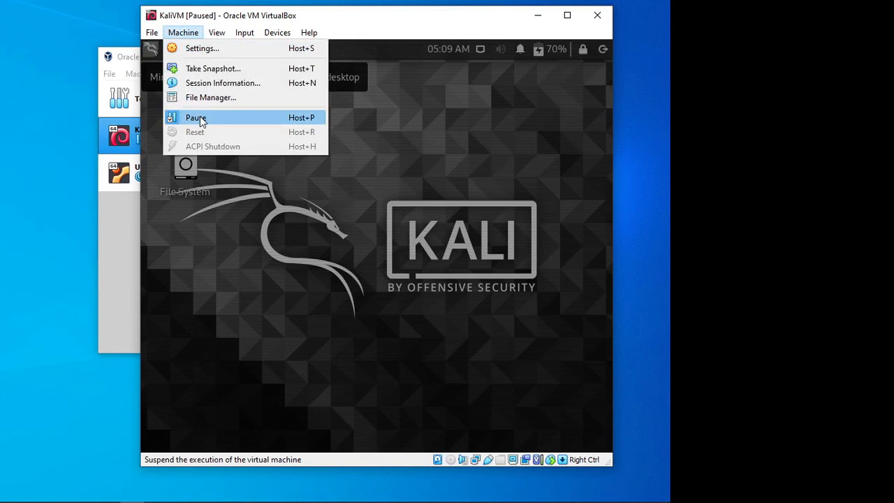
left_click(199, 118)
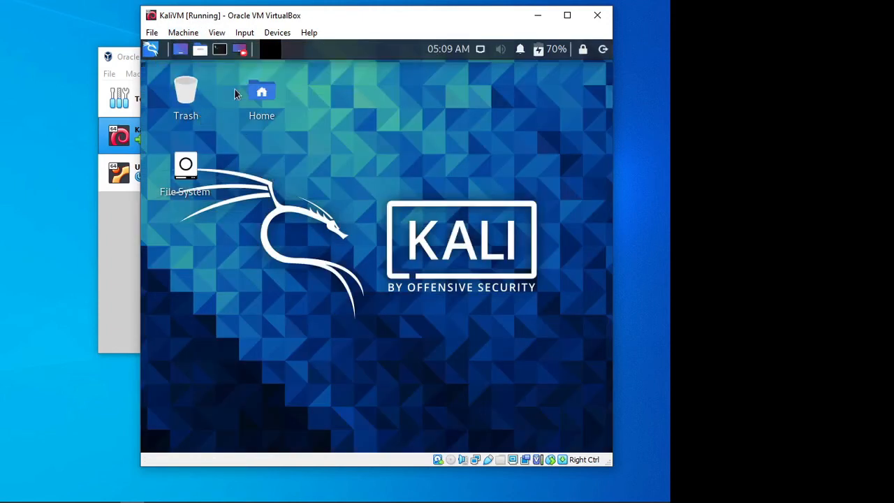
Send an ACPI shutdown to KaliVM from its own window and choose Shut Down in the guest's log-out dialog.
left_click(183, 32)
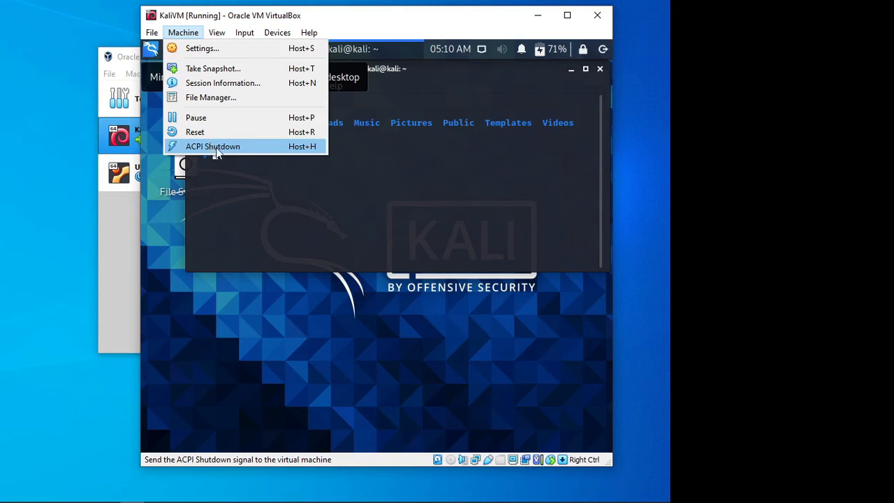
left_click(216, 152)
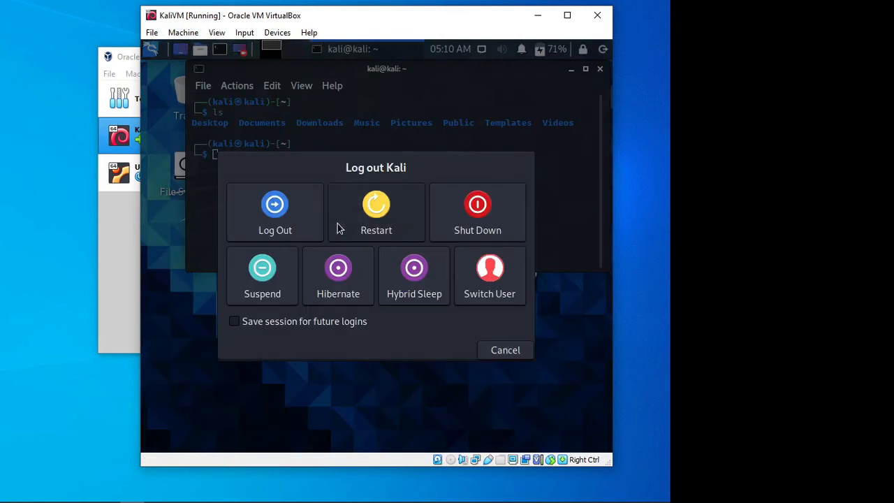
left_click(499, 229)
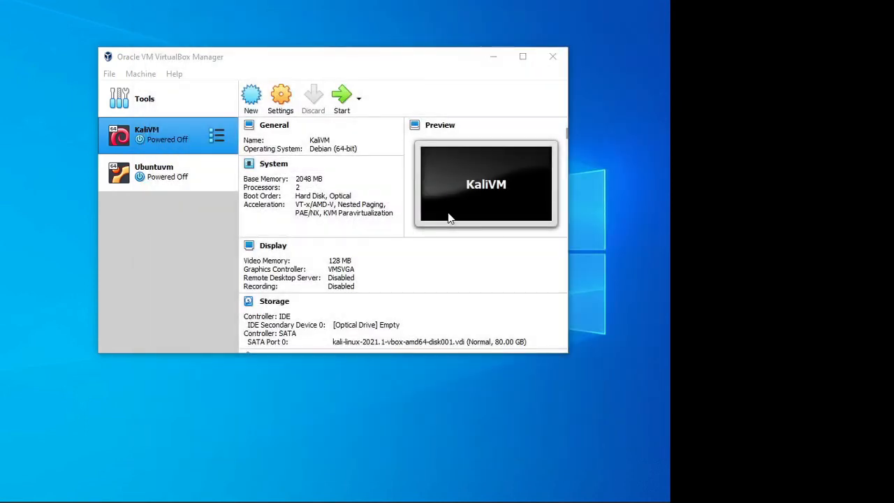
Start the powered-off KaliVM again and enter the login credentials.
left_click(344, 101)
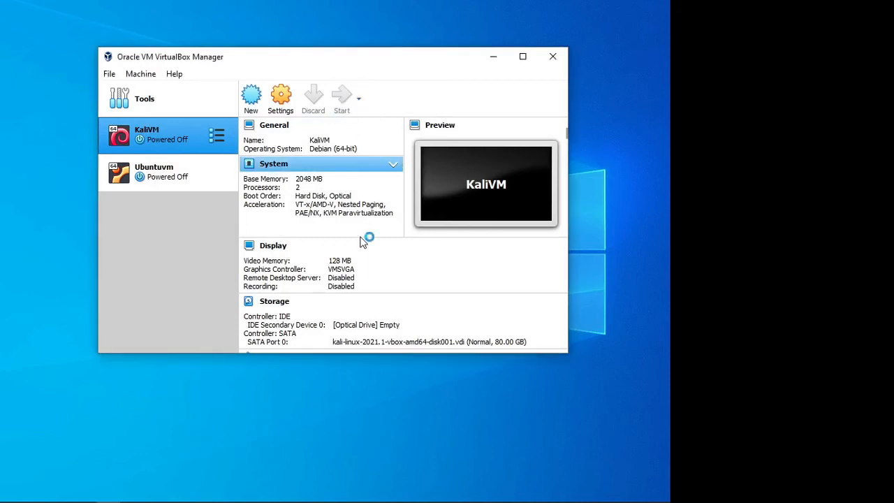
key("Return")
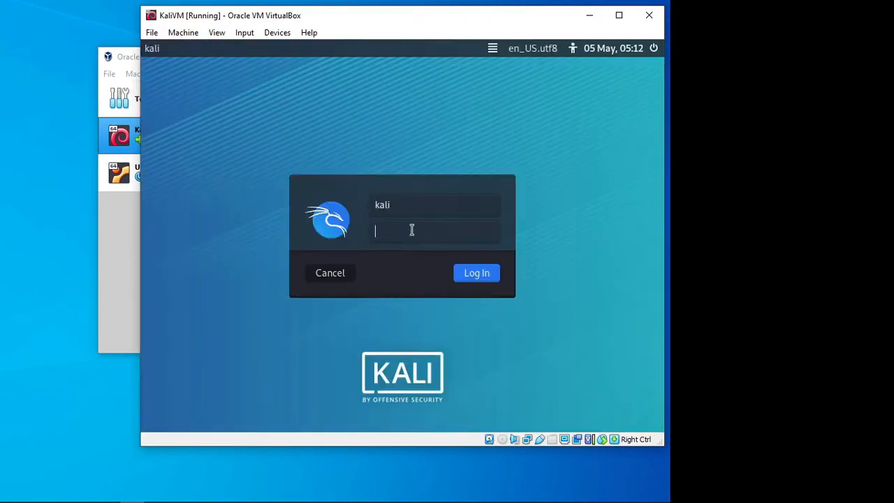
type("kali")
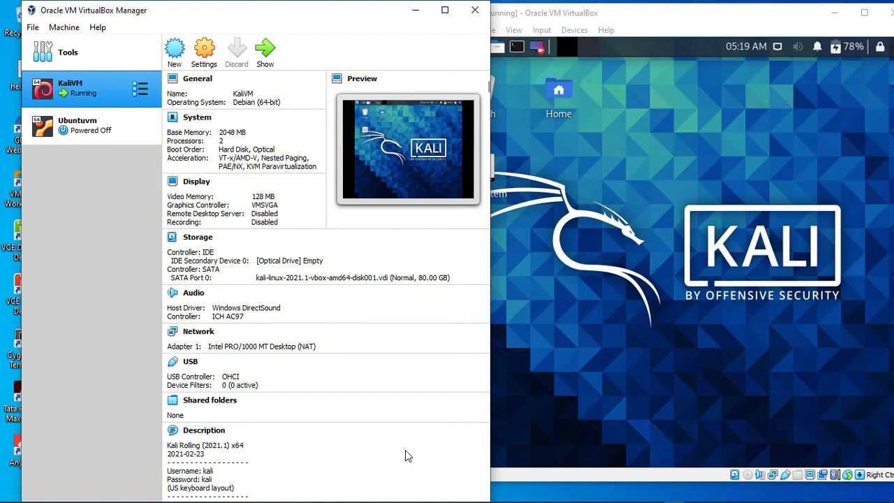
right_click(110, 91)
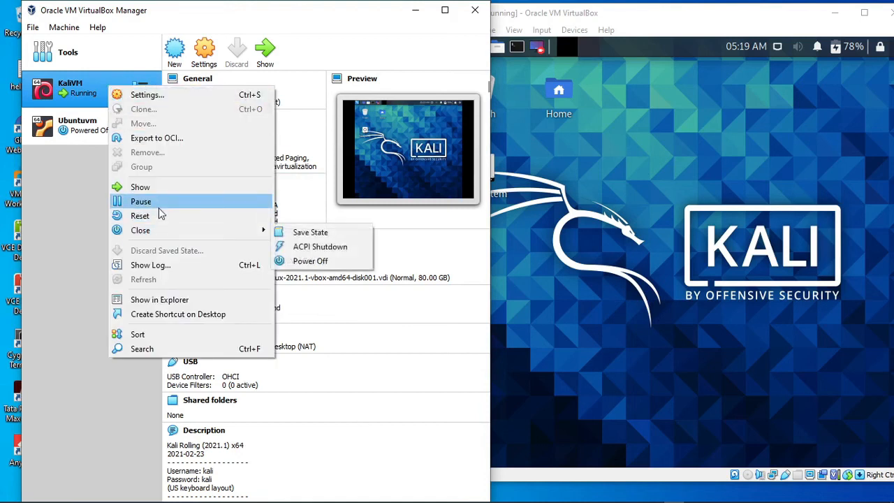
mouse_move(168, 238)
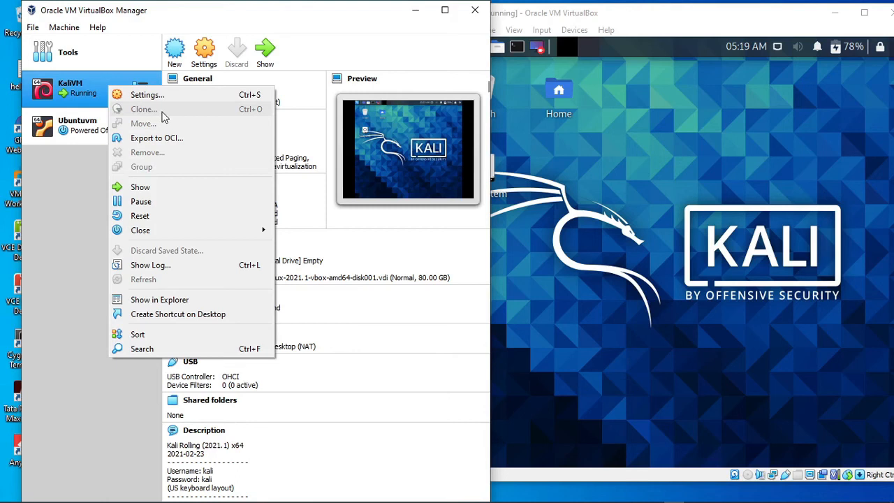
left_click(85, 176)
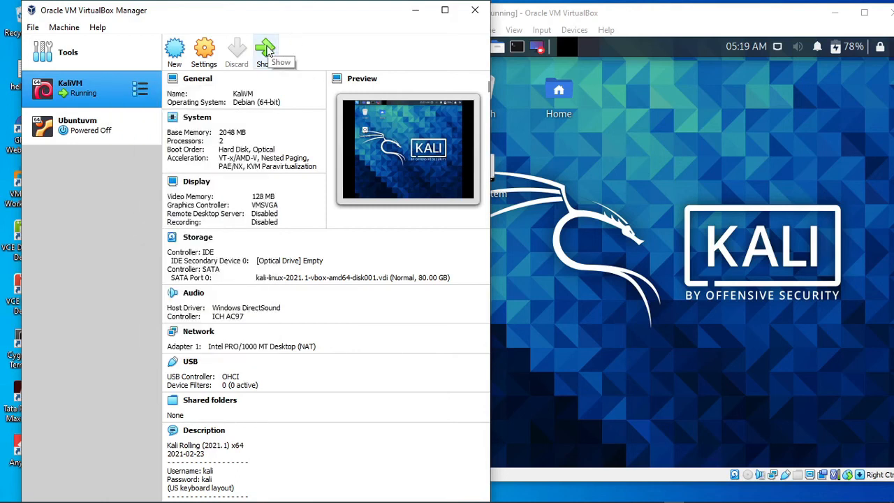
Close KaliVM from VirtualBox Manager with ACPI Shutdown and choose Shut Down in the Kali log-out dialog.
right_click(73, 83)
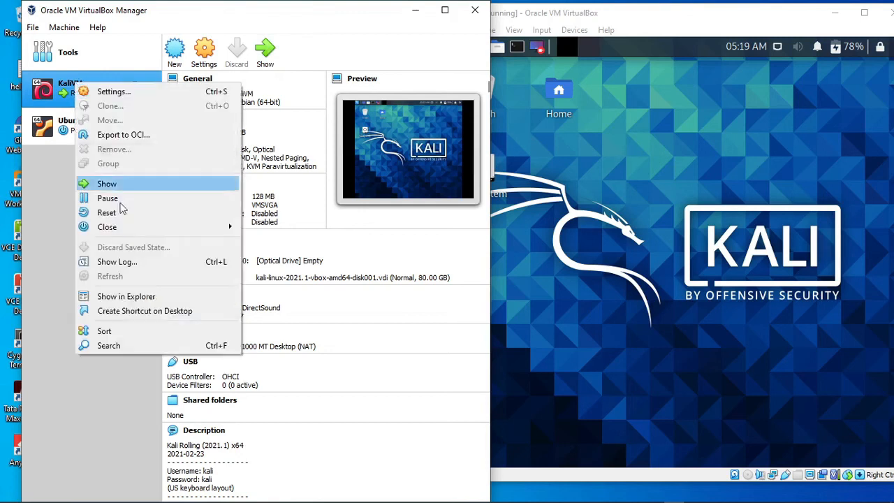
mouse_move(125, 236)
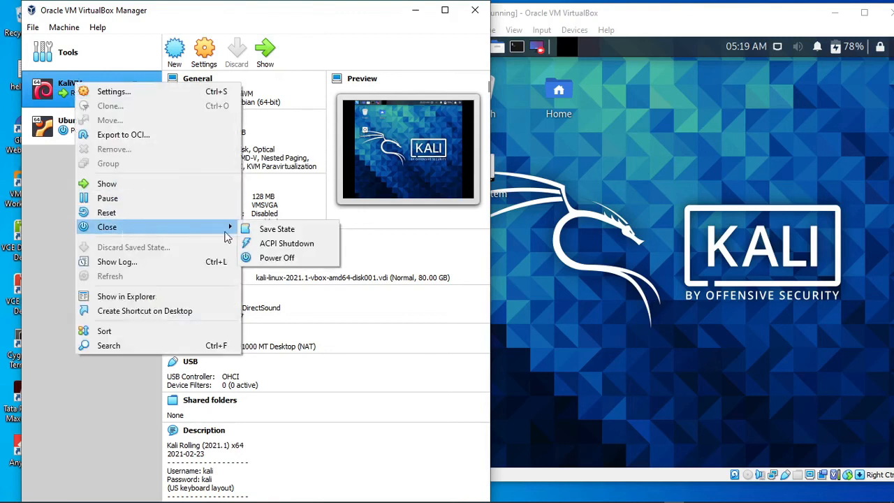
left_click(275, 244)
left_click(231, 297)
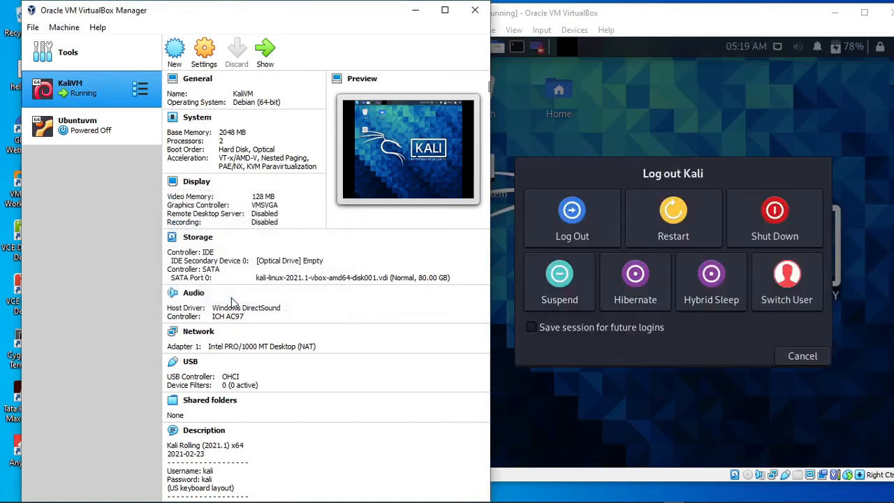
left_click(768, 236)
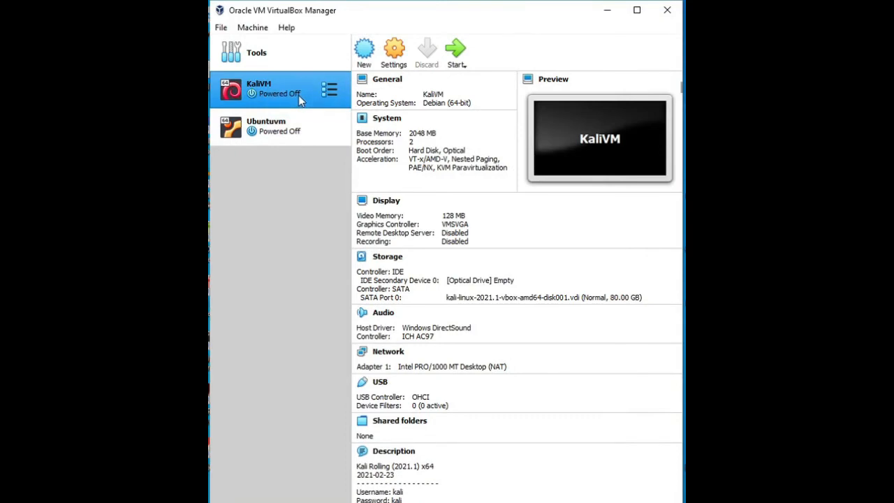
right_click(112, 99)
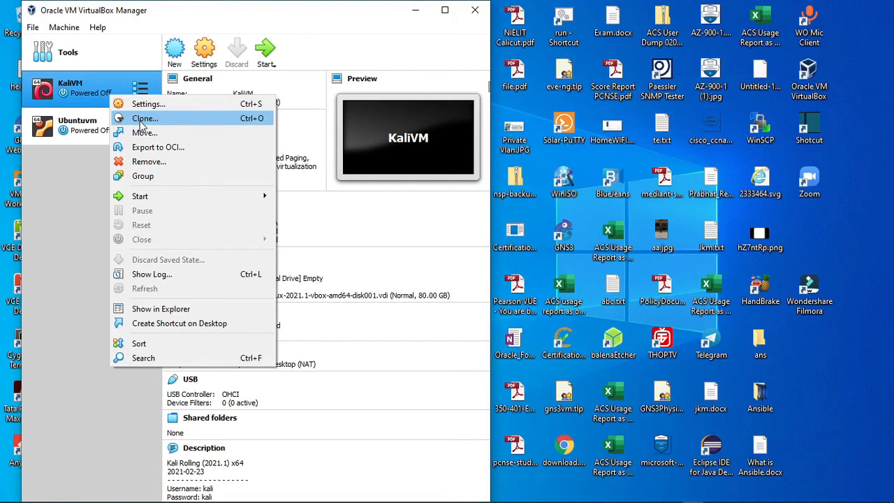
key("Escape")
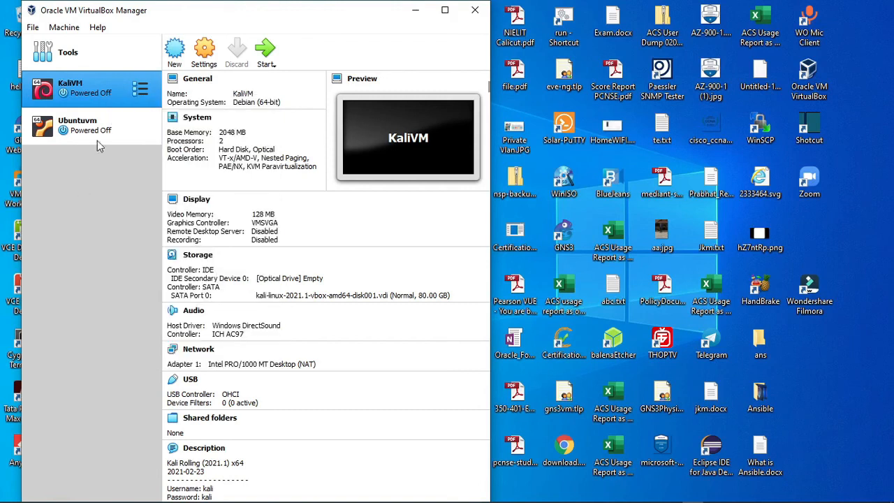
right_click(111, 91)
key("Escape")
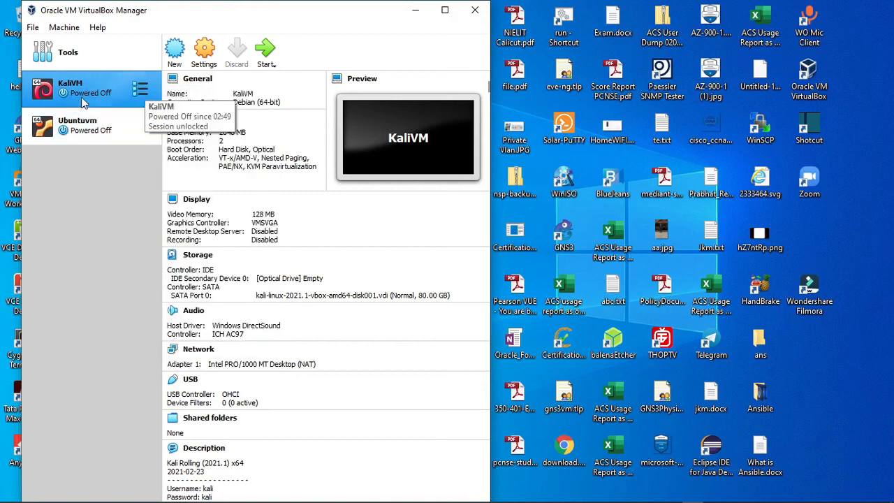
left_click(140, 95)
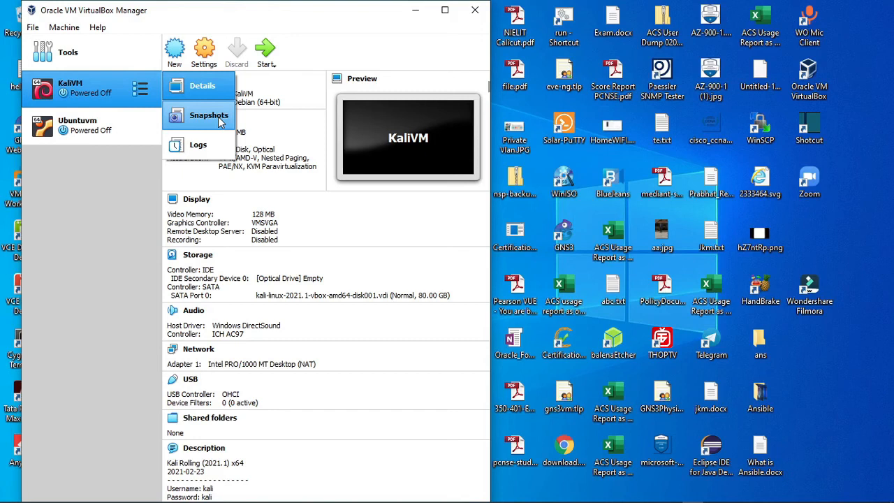
Start KaliVM and list the home folder's contents in a Kali terminal with ls and dir.
left_click(273, 64)
left_click(277, 79)
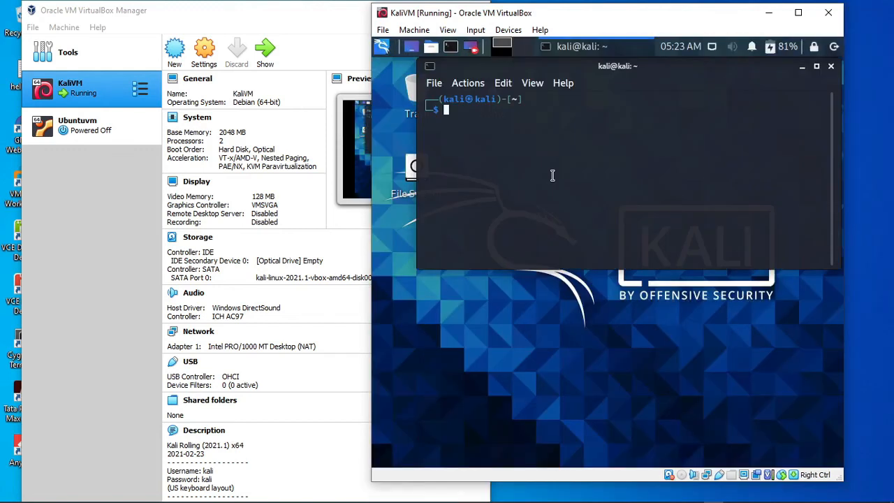
type("ls")
key("Return")
type("dir")
key("Return")
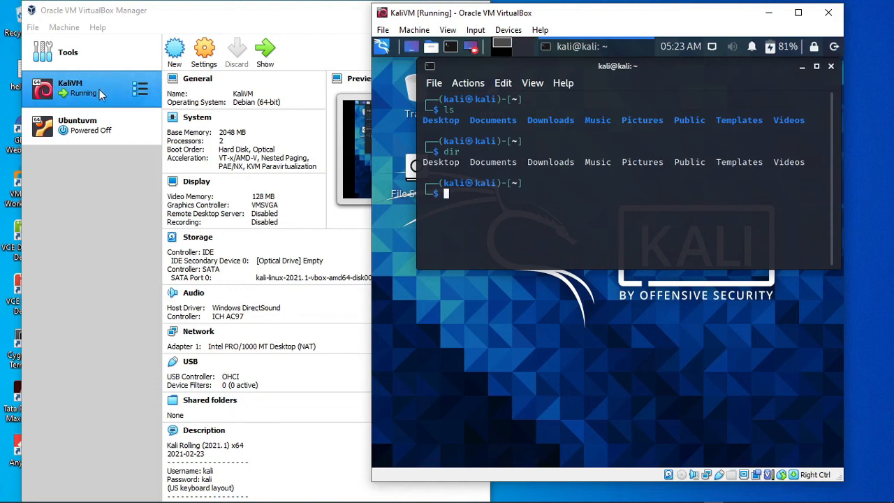
Close the running KaliVM from VirtualBox Manager with its state saved.
left_click(416, 30)
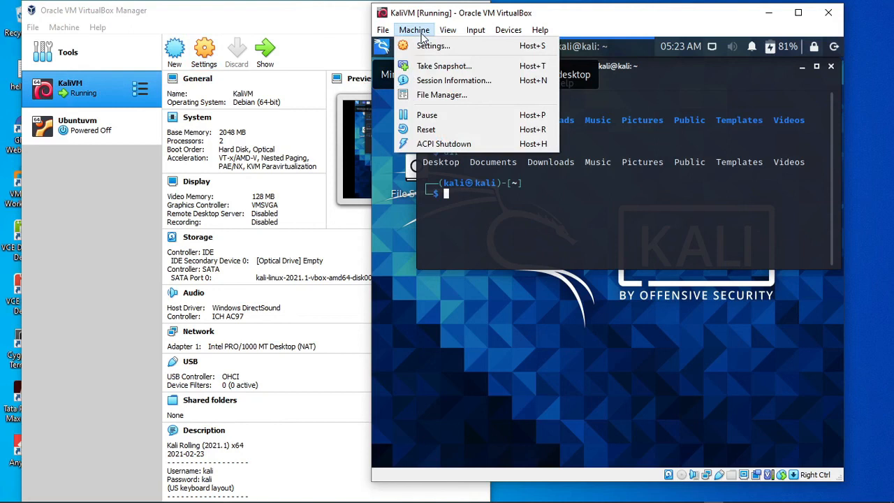
right_click(109, 99)
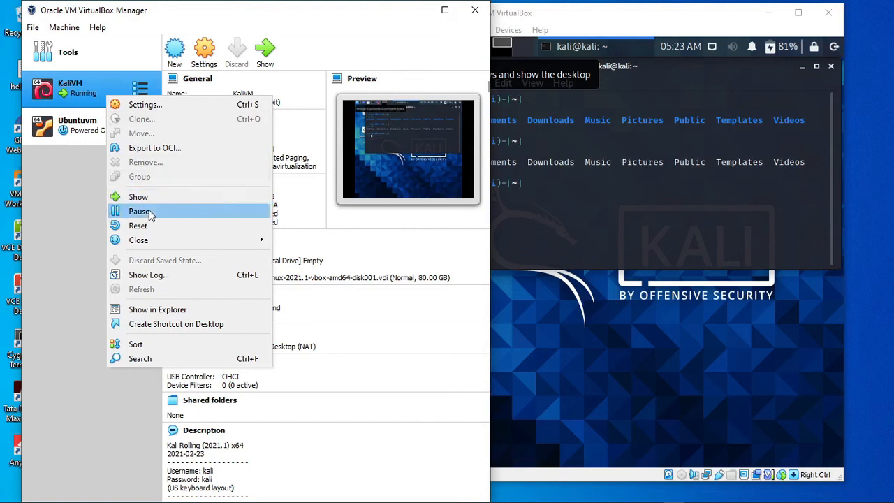
mouse_move(154, 242)
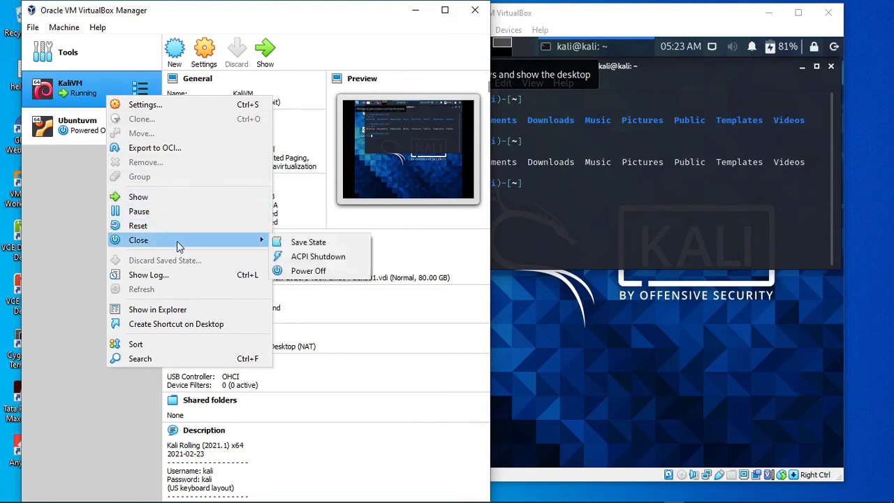
left_click(295, 242)
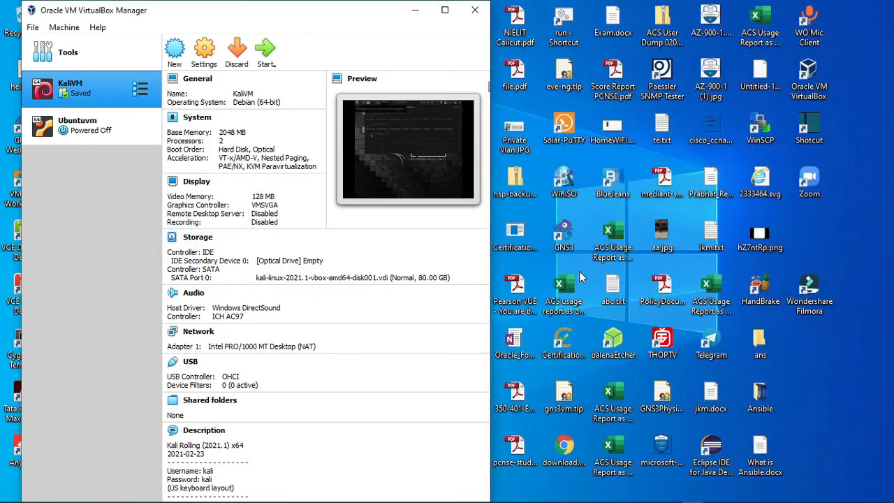
Move the VirtualBox Manager window aside, resume KaliVM from its saved state and bring the guest window to the front.
left_click_drag(386, 11, 528, 13)
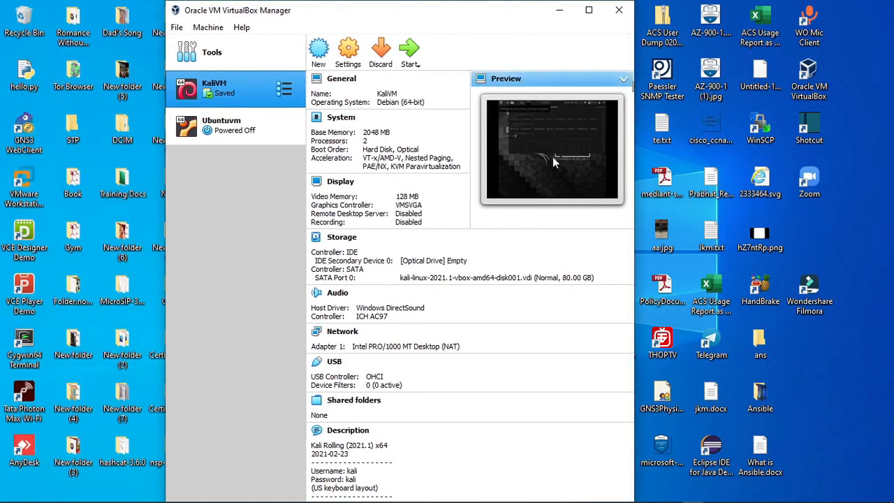
left_click(408, 59)
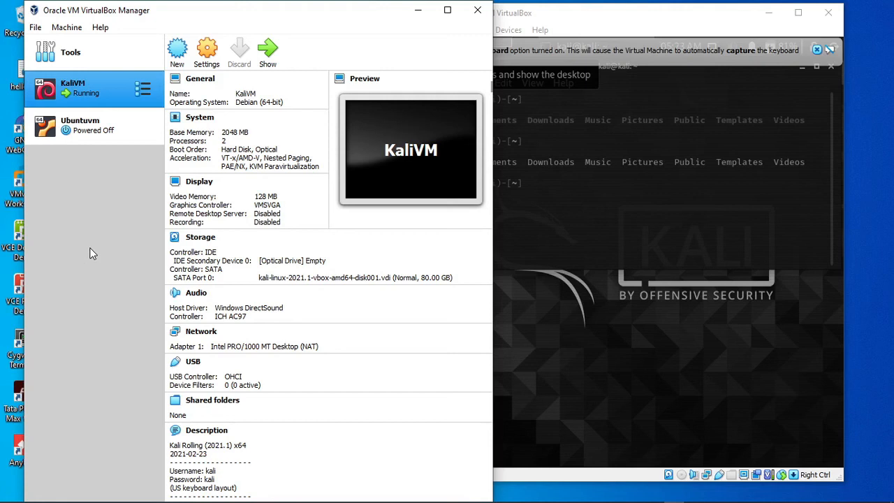
left_click(543, 314)
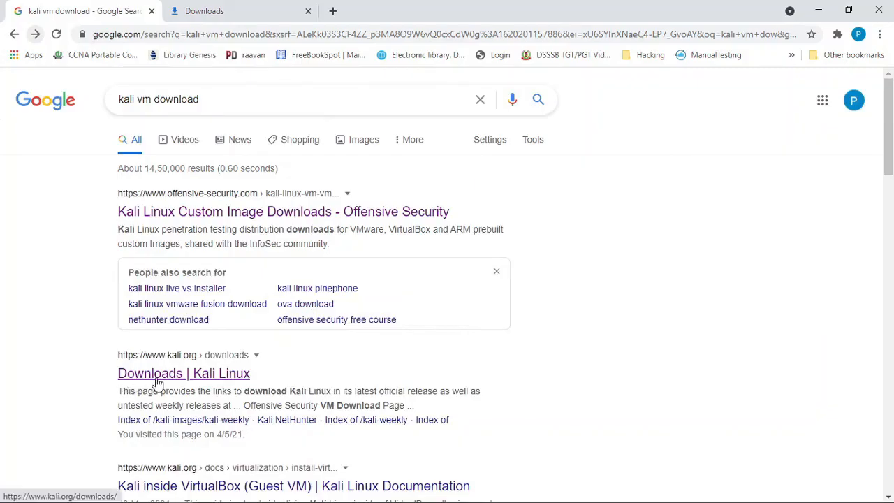
In Chrome, open the Kali Linux Downloads page from the search results and follow its link to the Offensive Security VM download page.
left_click(161, 380)
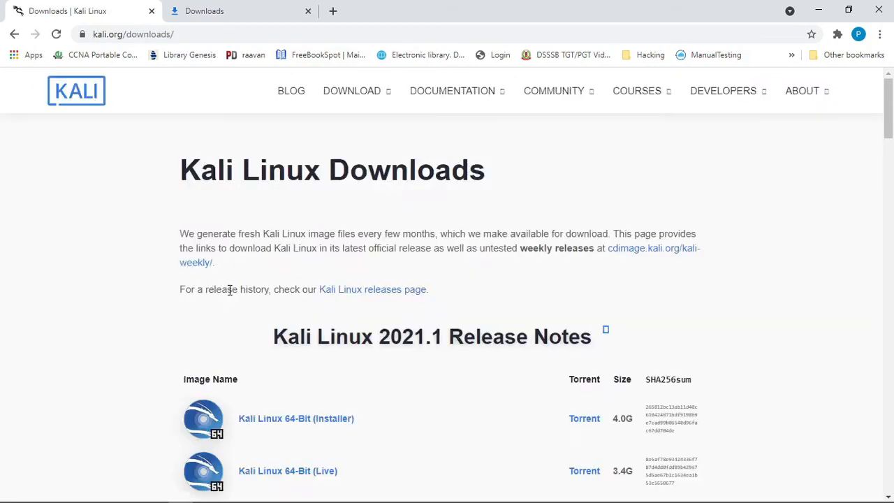
scroll(423, 369, "down", 2)
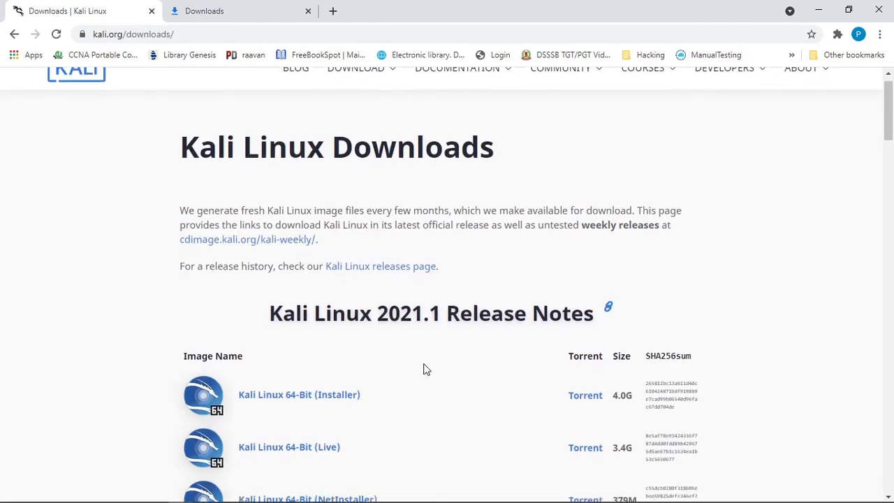
scroll(423, 368, "down", 3)
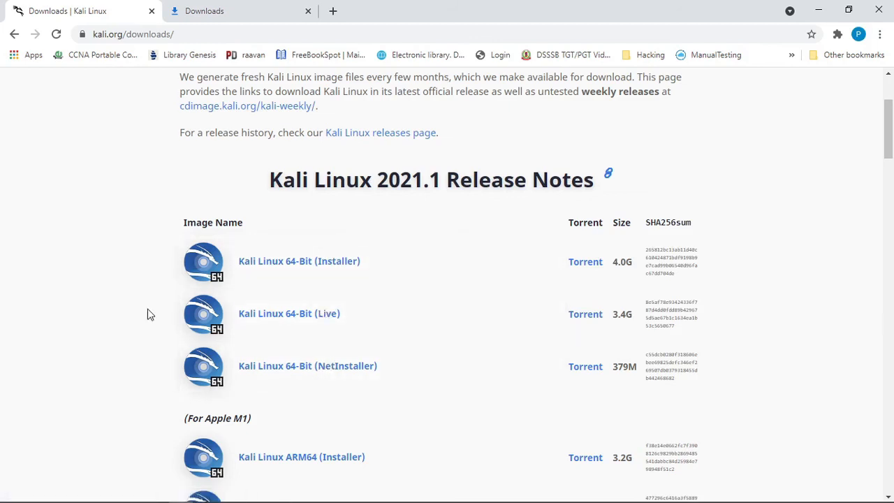
scroll(147, 314, "down", 5)
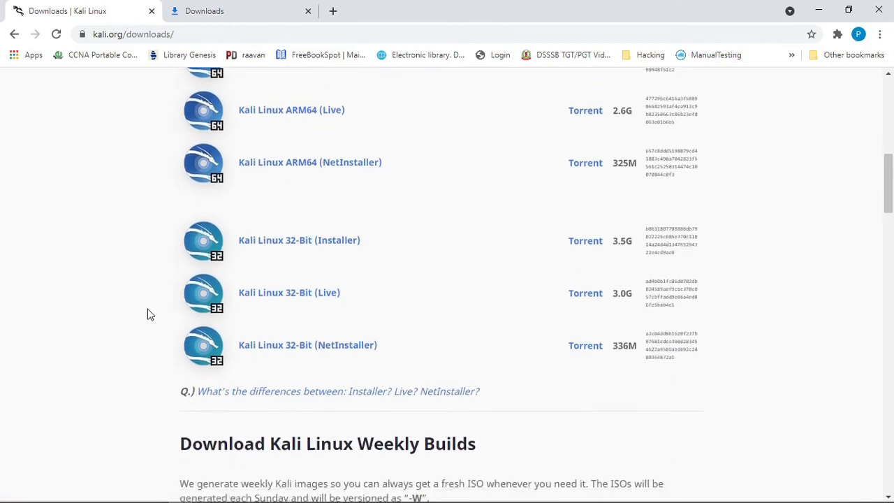
scroll(147, 314, "down", 5)
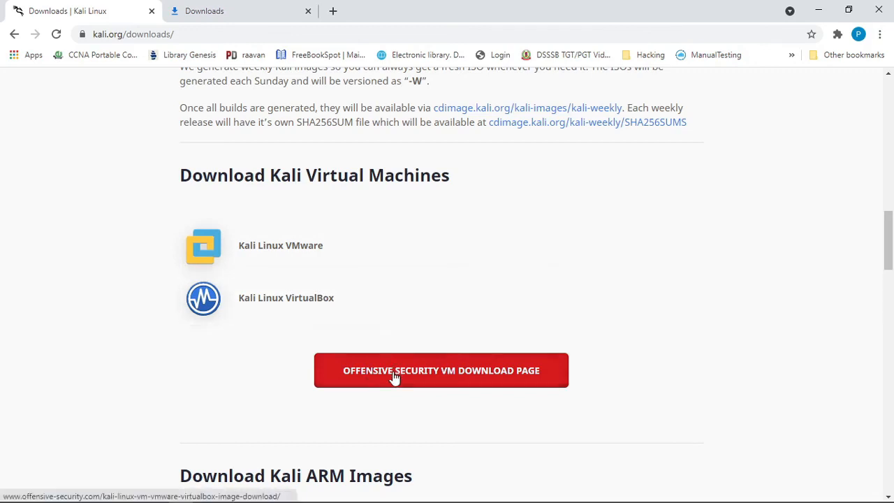
left_click(426, 378)
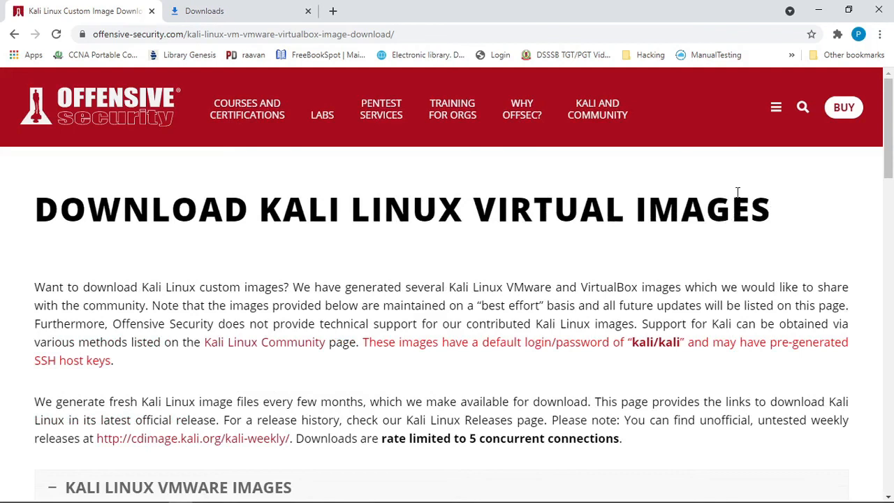
Examine the Kali Linux VMware and VirtualBox image lists on the download page, leaving the VirtualBox list expanded.
left_click_drag(885, 171, 877, 291)
left_click(53, 192)
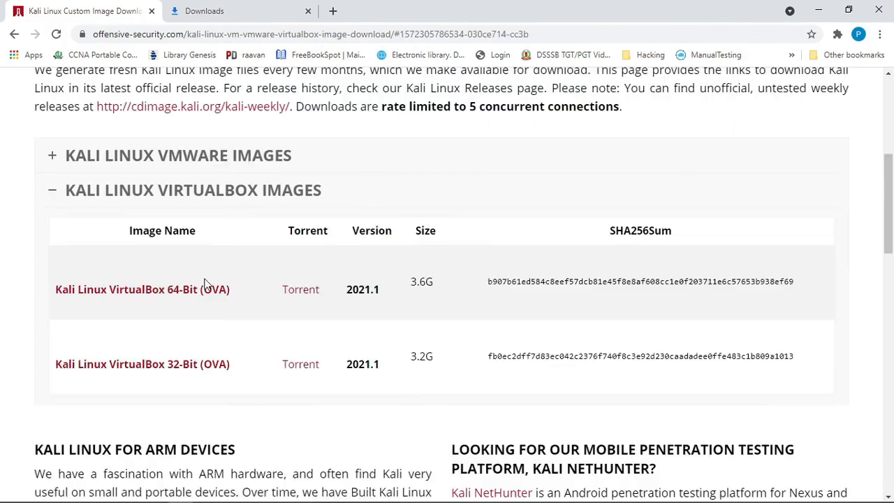
left_click(52, 155)
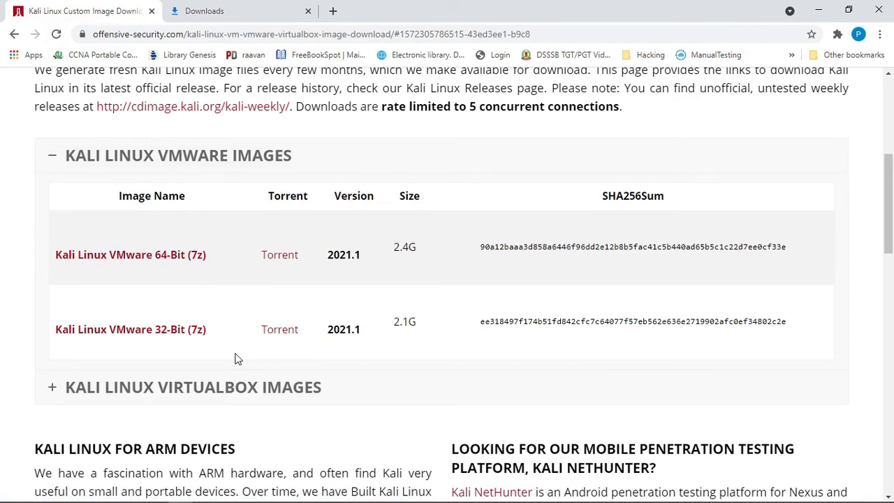
left_click(53, 389)
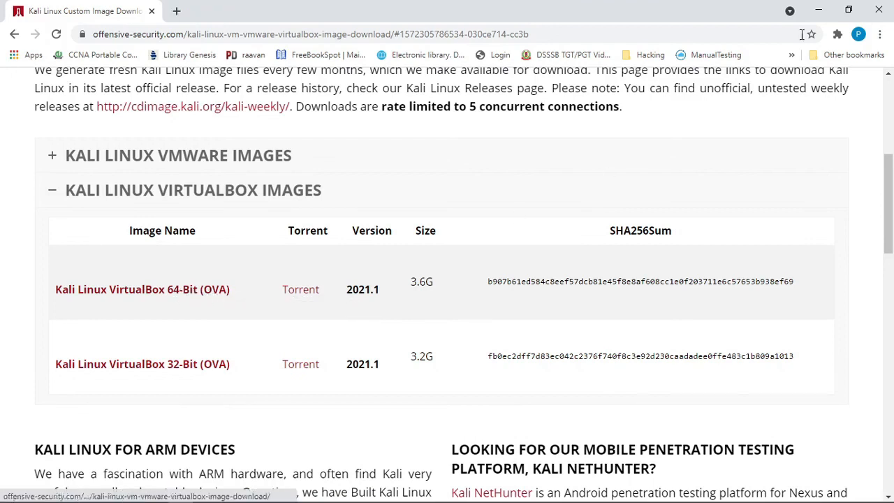
Minimize the browser, switch to VirtualBox Manager and open the Import Virtual Appliance wizard.
left_click(818, 10)
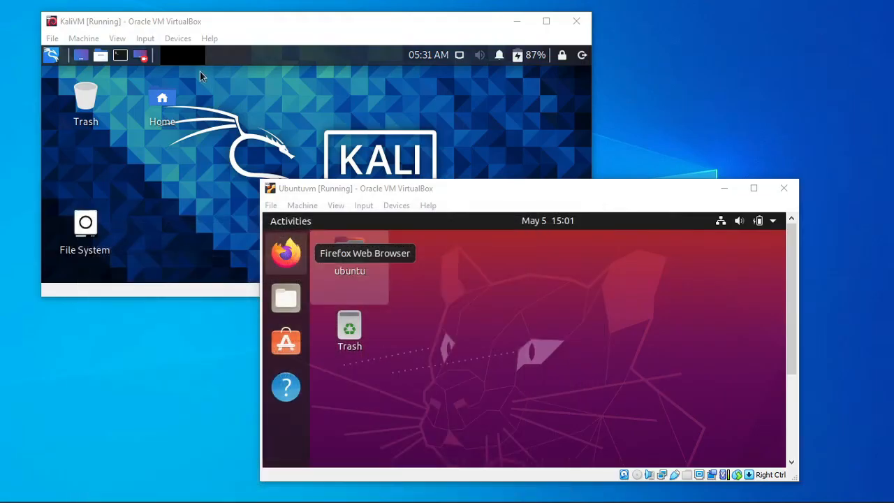
left_click(252, 496)
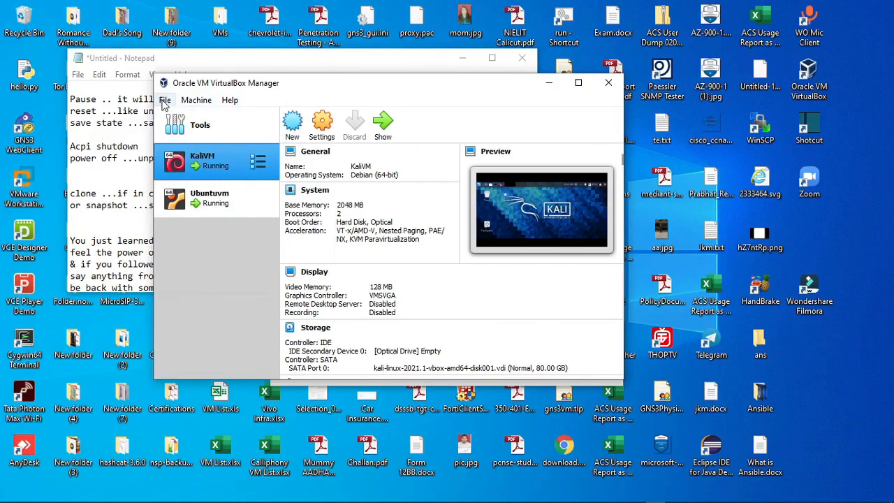
left_click(164, 101)
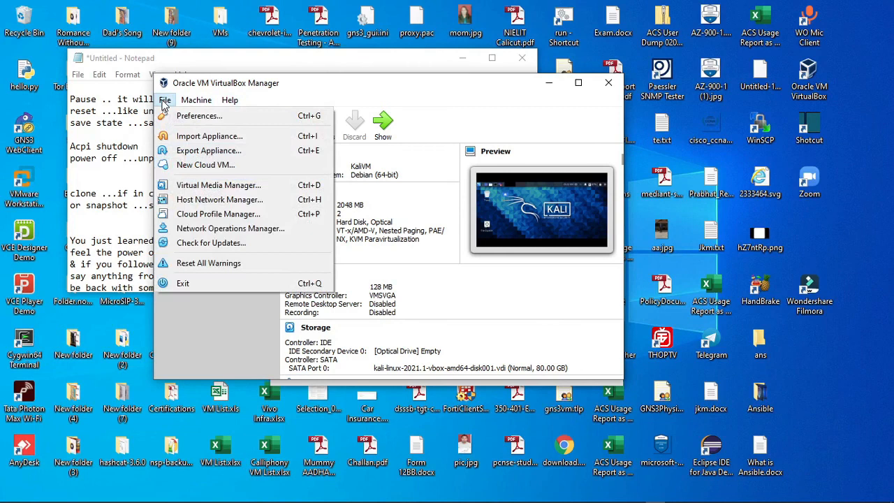
left_click(209, 136)
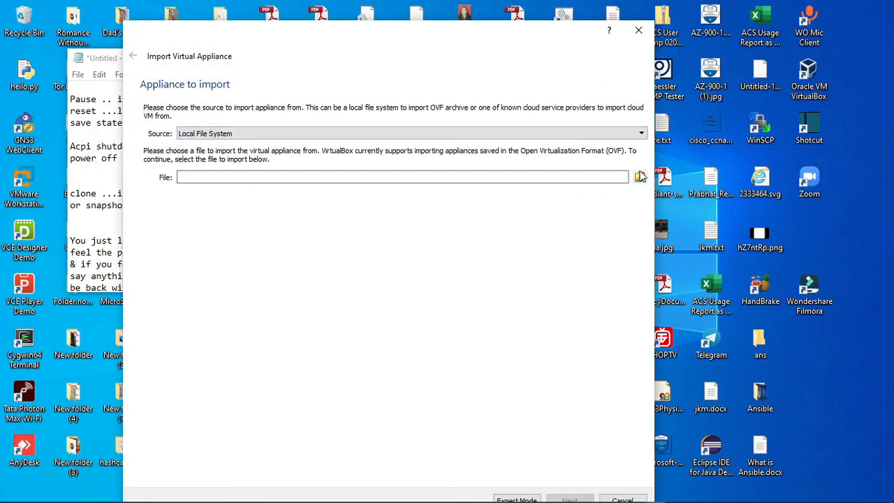